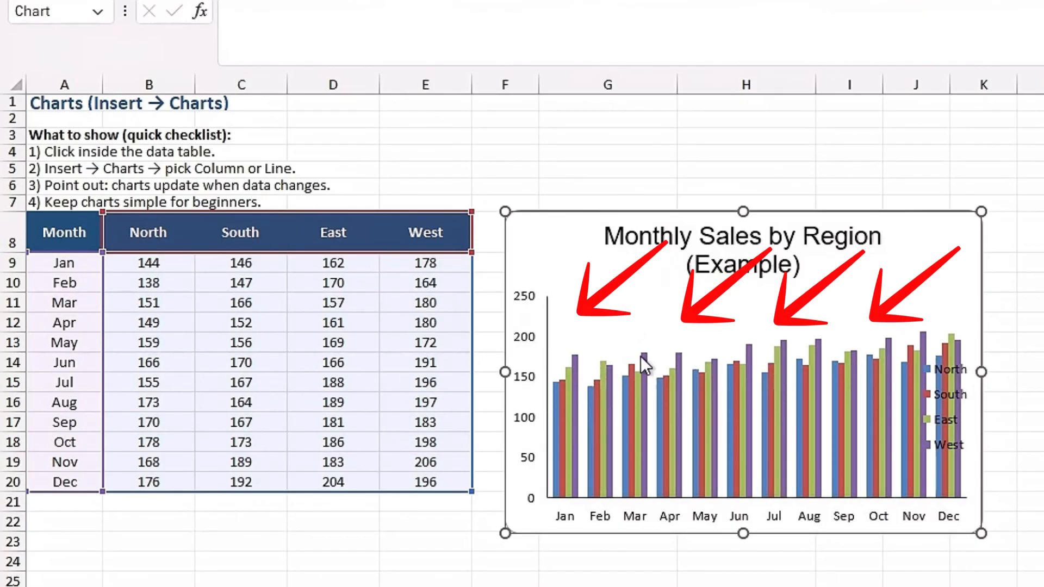
- Insert a clustered column chart from the monthly sales data in A8:E20 and place it beside the table
left_click(921, 435)
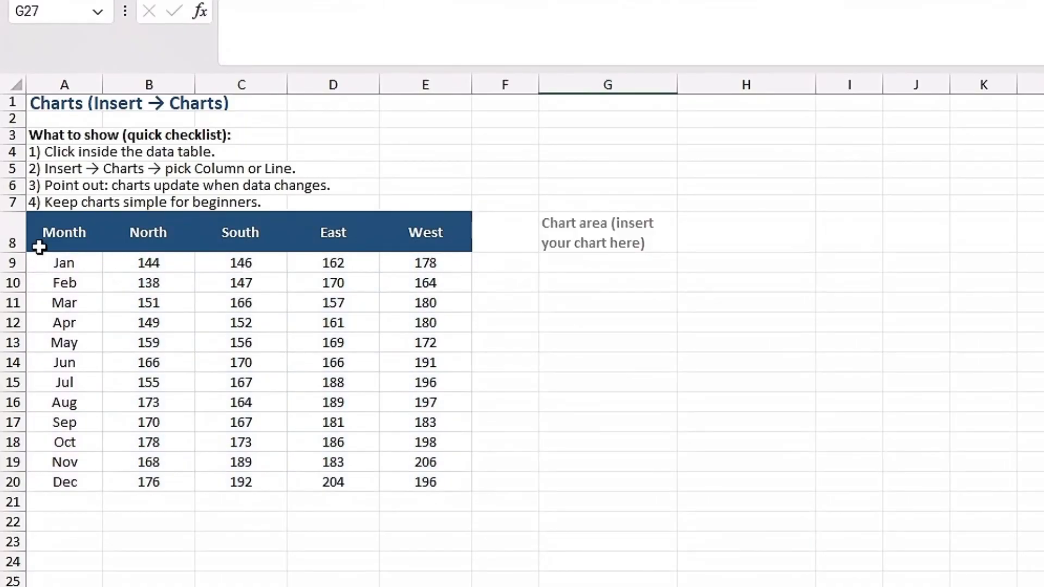
left_click_drag(54, 242, 391, 491)
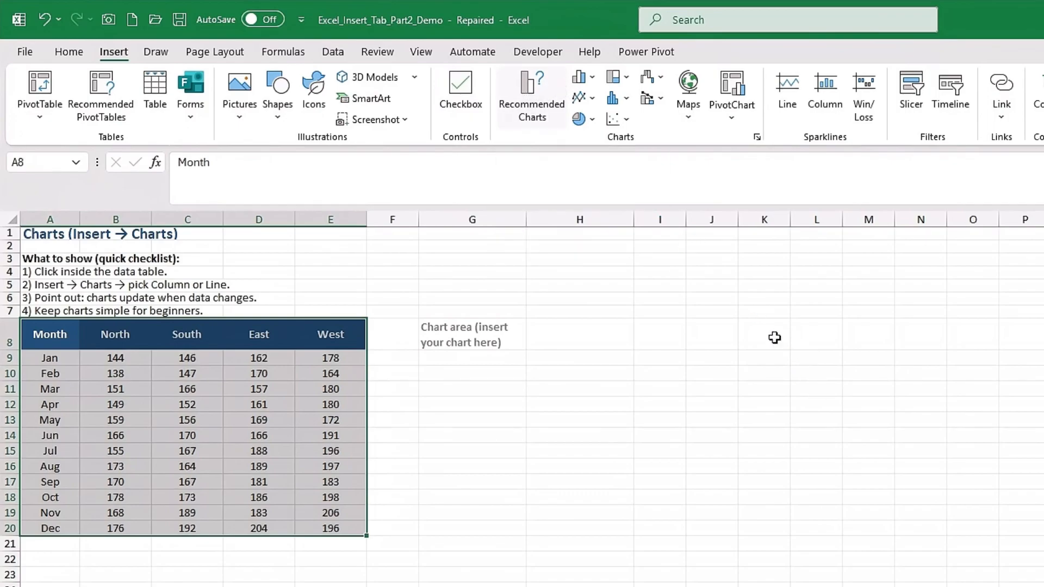
key("alt+n")
key("r")
left_click(632, 363)
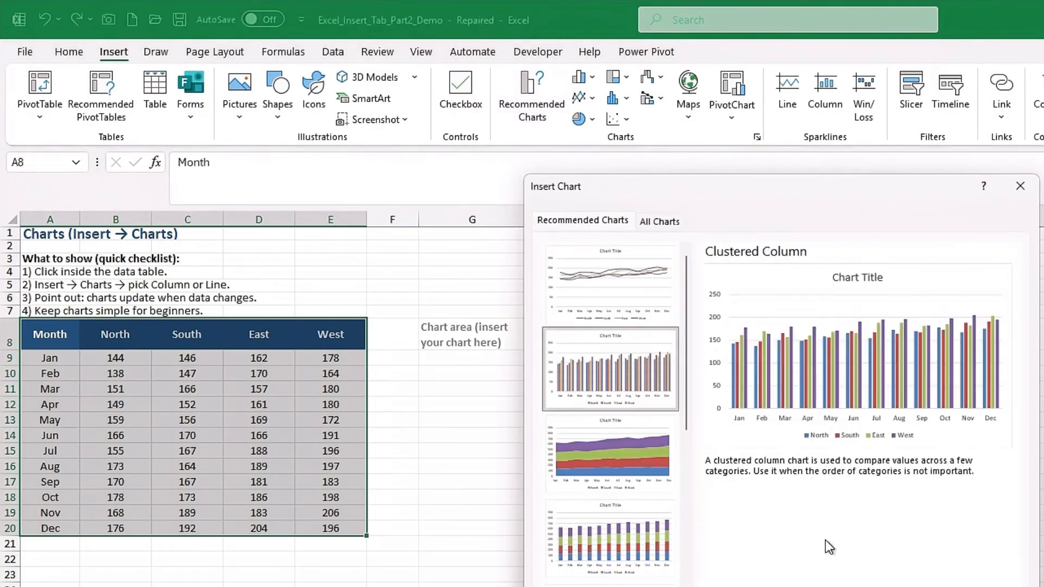
key("Return")
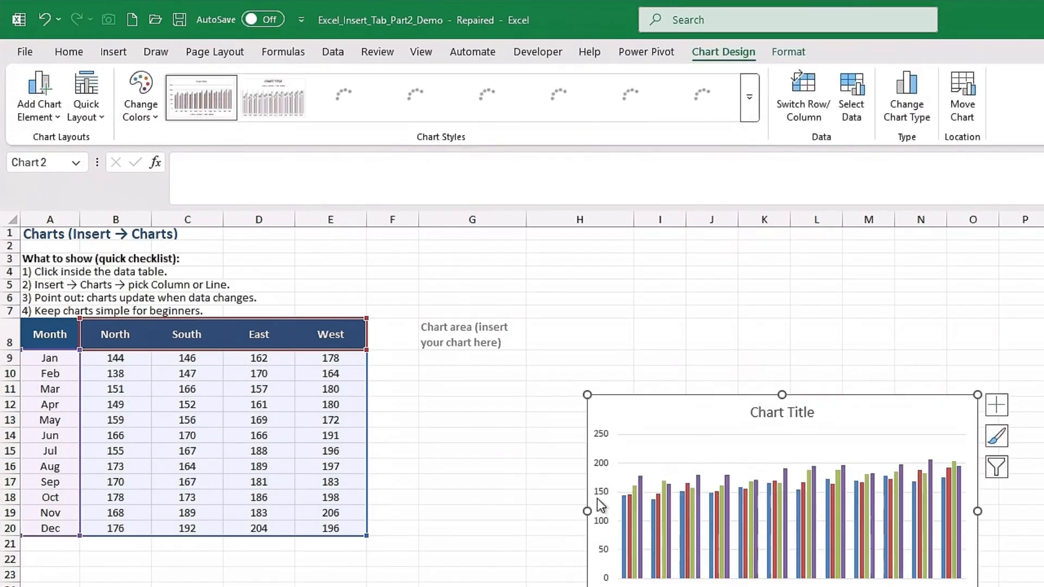
left_click_drag(655, 435, 466, 401)
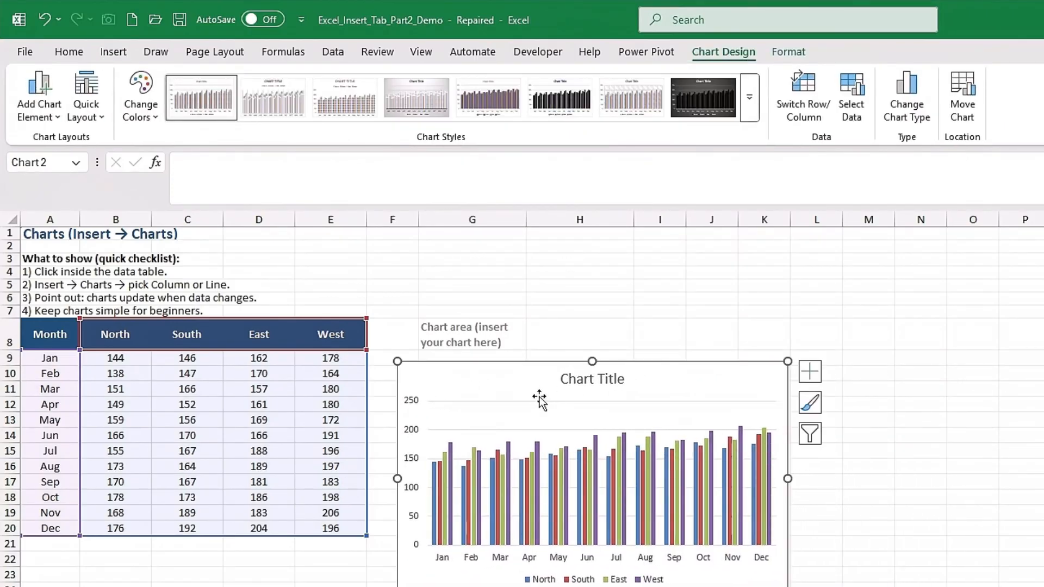
- Set the April value for the South region in C12 to 400
left_click(188, 408)
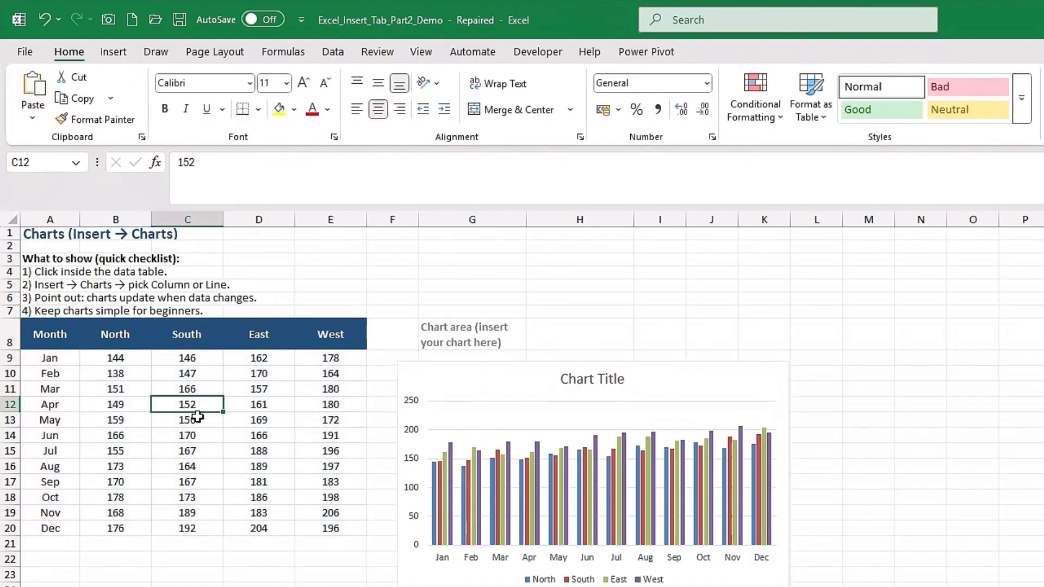
type("400")
key("Return")
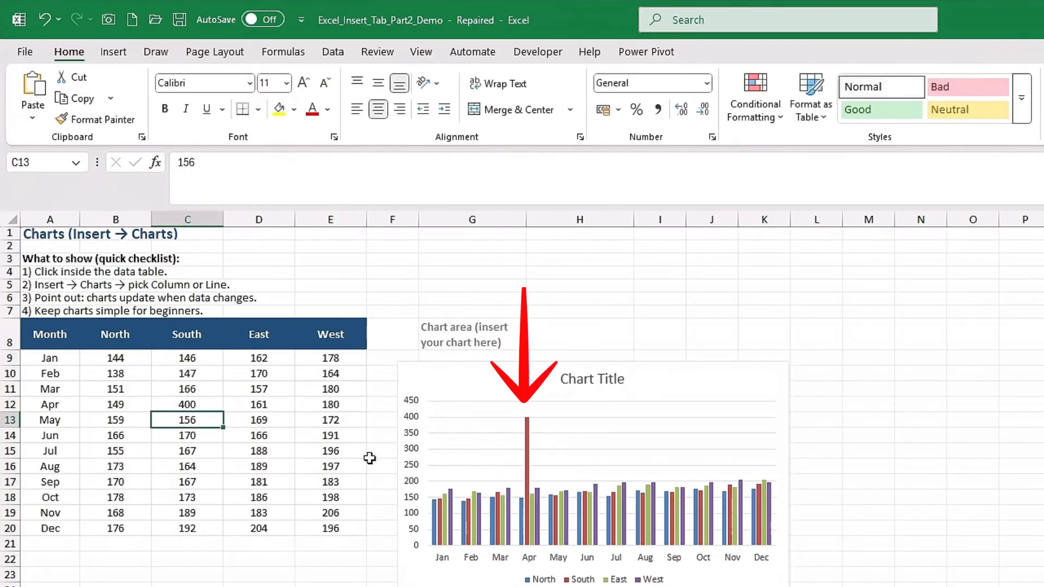
left_click(332, 466)
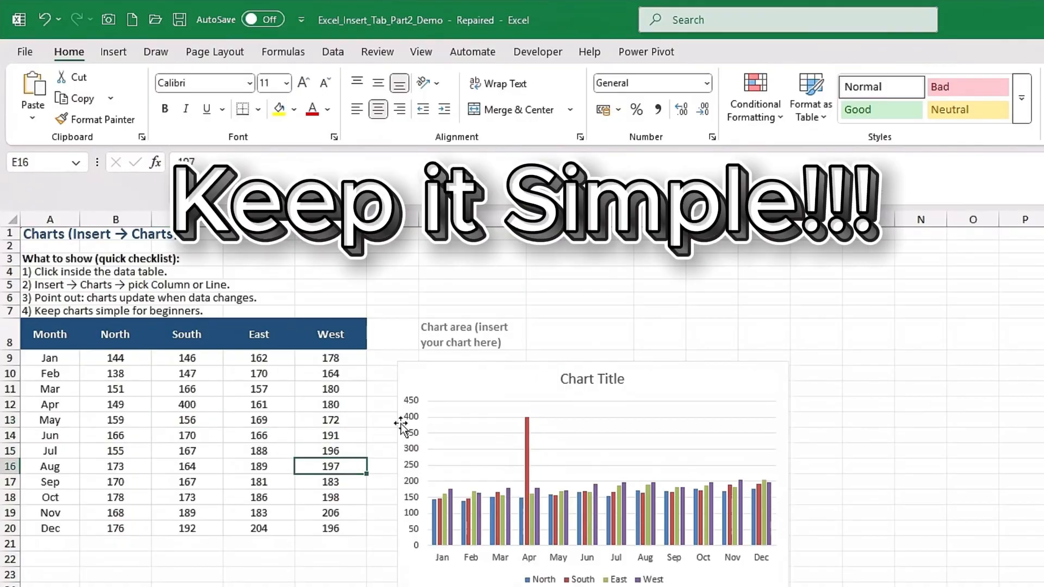
- Align the chart with the table's header row and try chart styles 4, 3 and 2, finishing with Style 1
left_click_drag(451, 396, 434, 345)
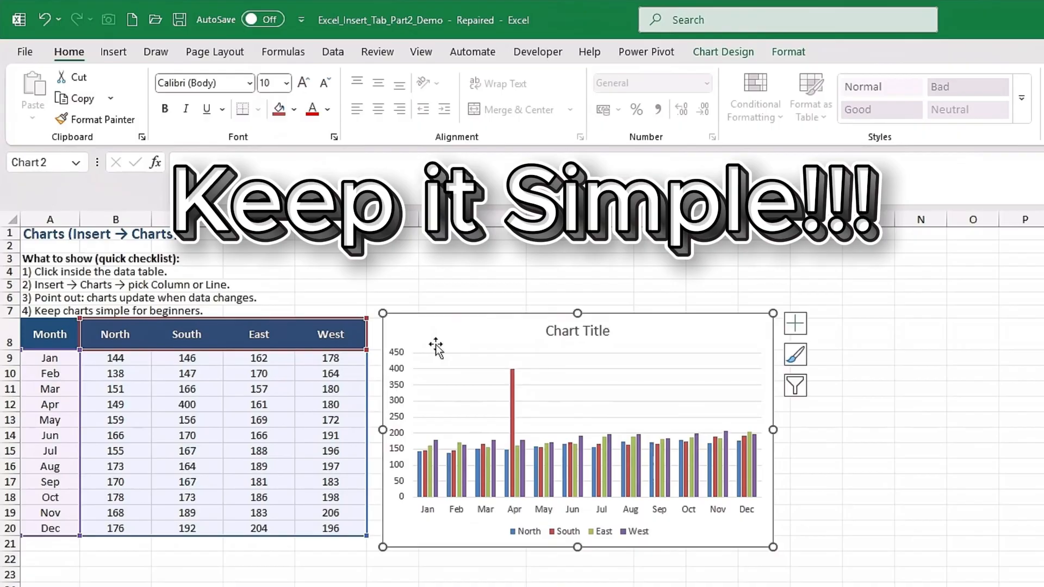
left_click(720, 60)
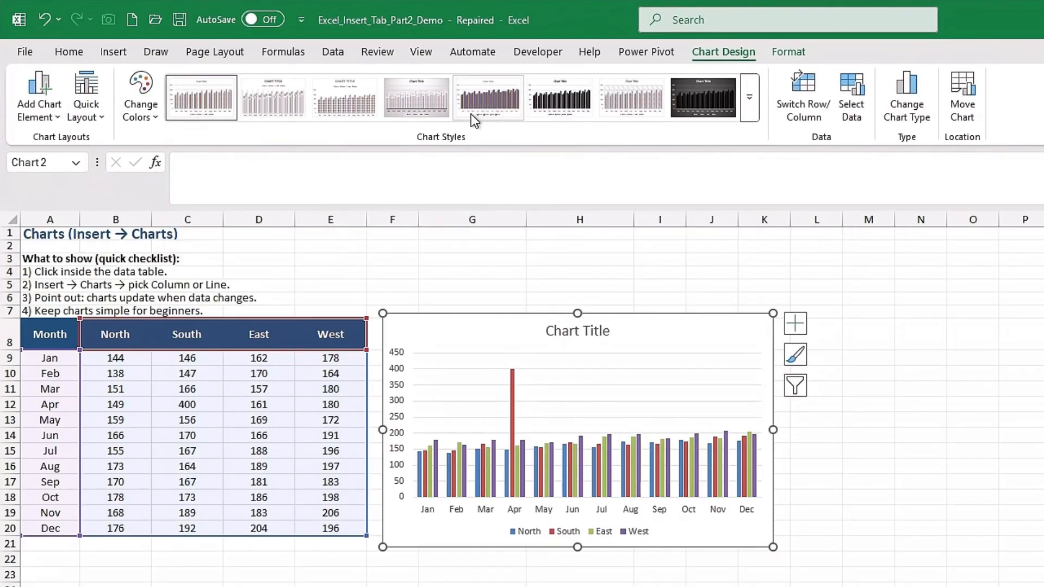
left_click(403, 106)
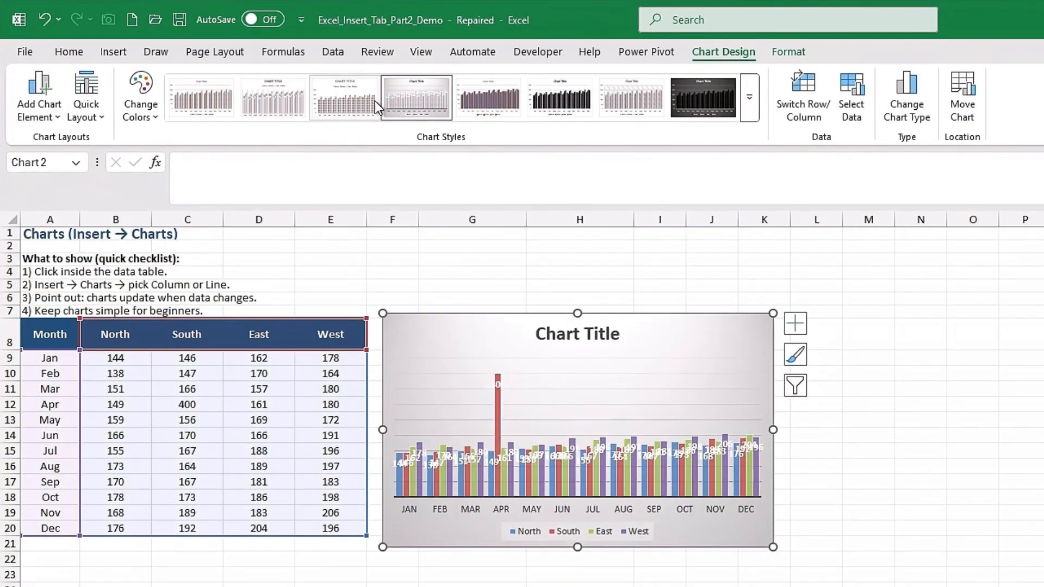
left_click(354, 100)
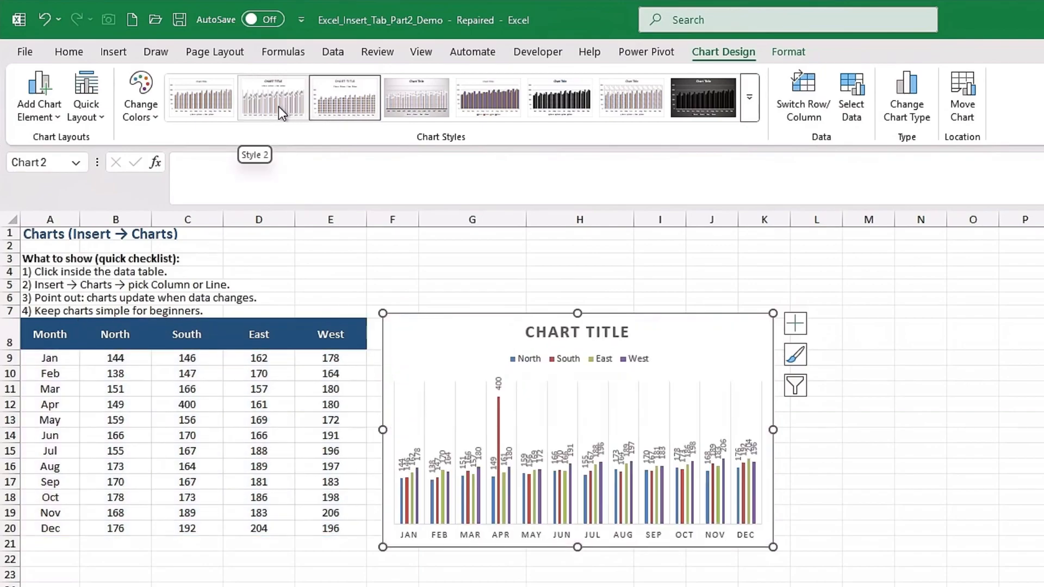
left_click(278, 107)
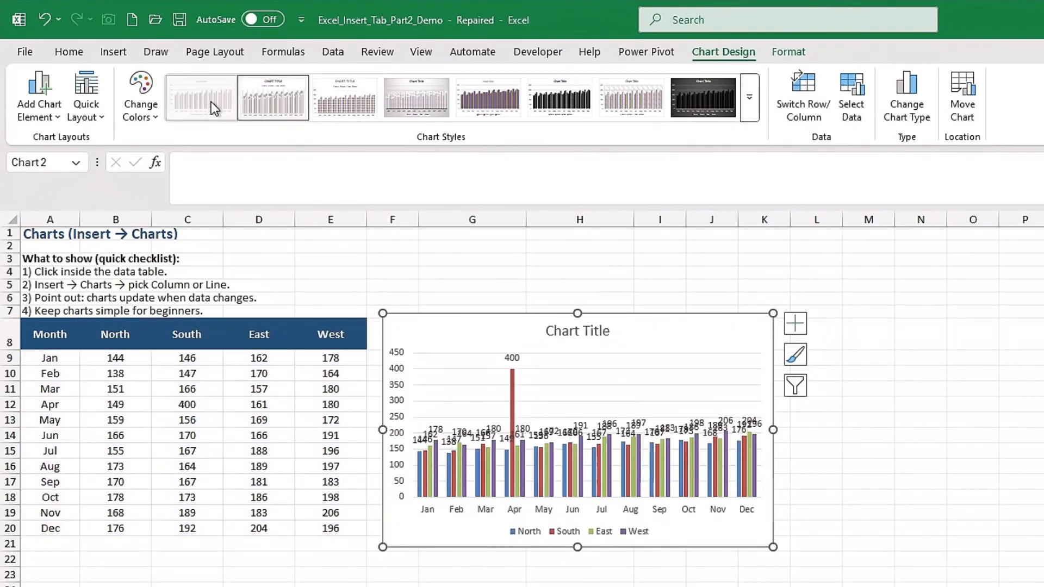
left_click(211, 103)
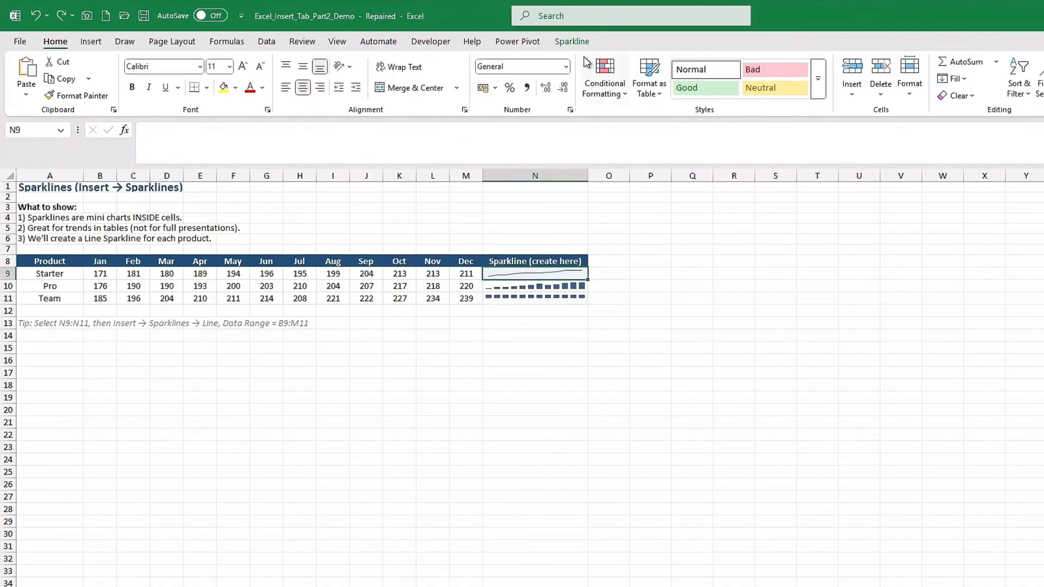
- Clear the existing sparklines from cells N9, N10 and N11 for the Starter, Pro and Team products
left_click(572, 42)
left_click(736, 100)
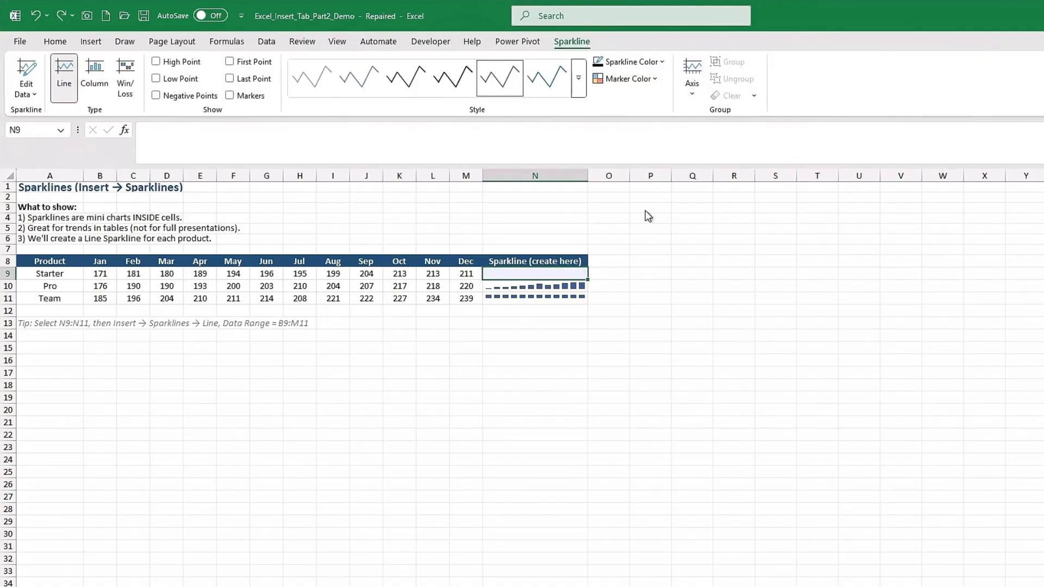
left_click(576, 273)
left_click(575, 286)
left_click(572, 41)
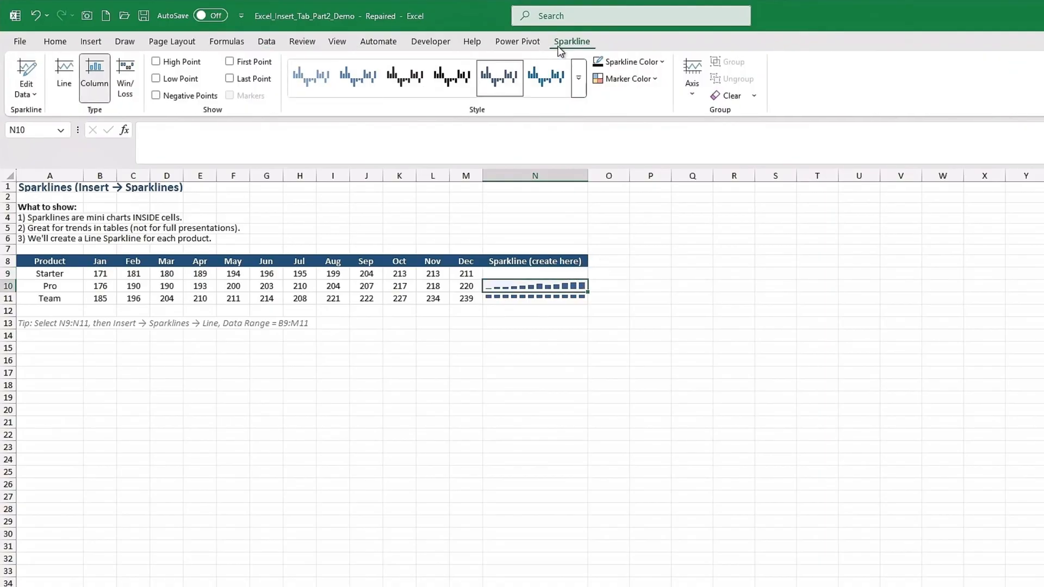
left_click(729, 96)
left_click(575, 298)
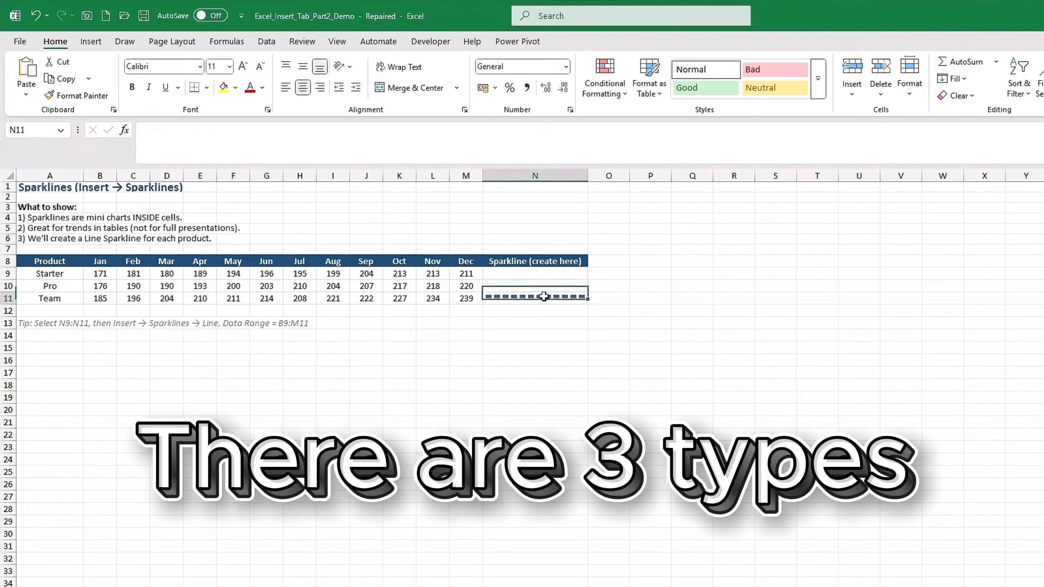
left_click(731, 98)
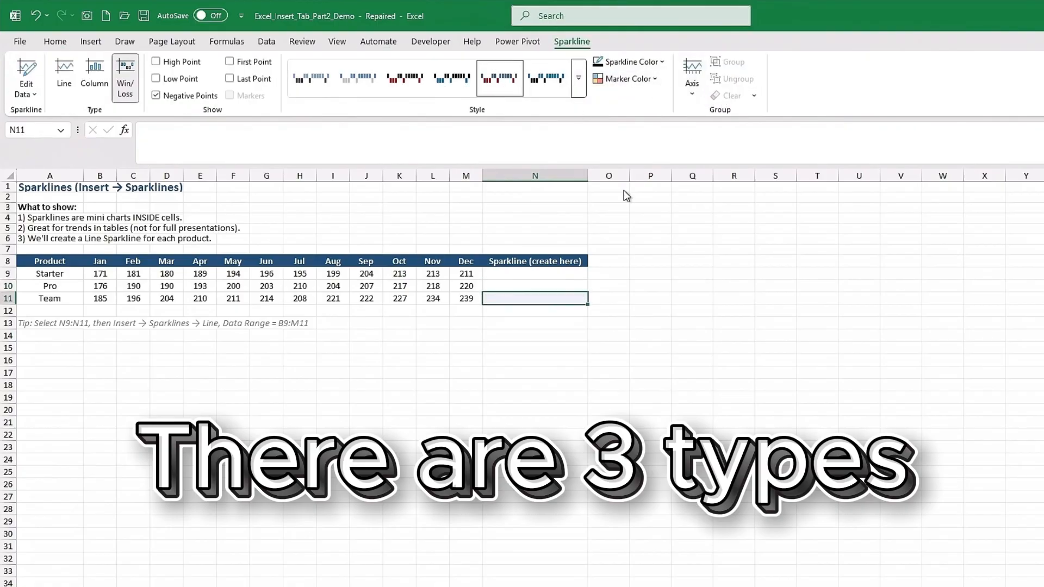
left_click(495, 318)
- Insert a line sparkline in N9 from the data range B9:M9 and fill it down to the product rows below
left_click(512, 275)
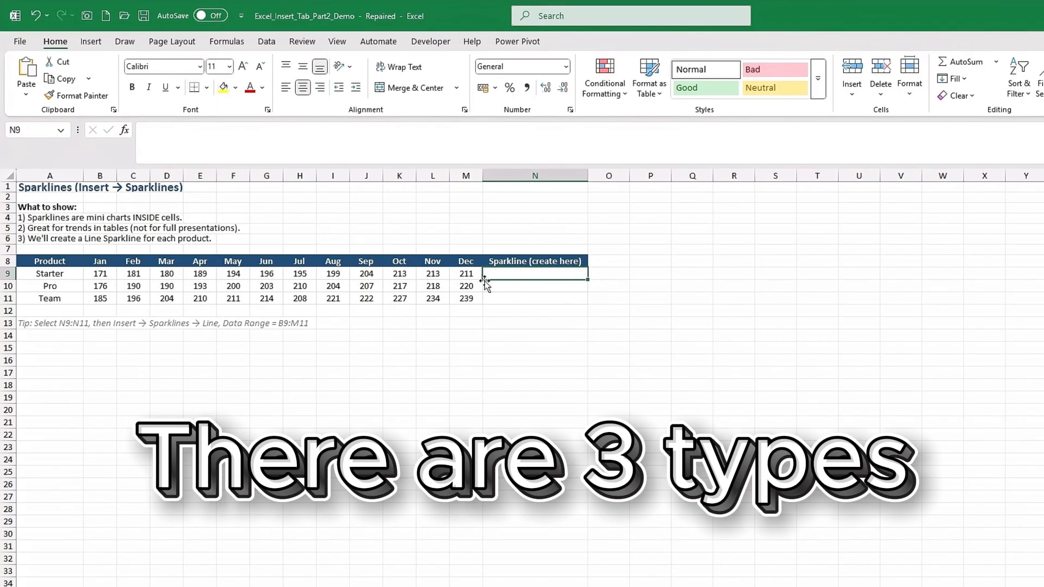
left_click(94, 44)
left_click(630, 76)
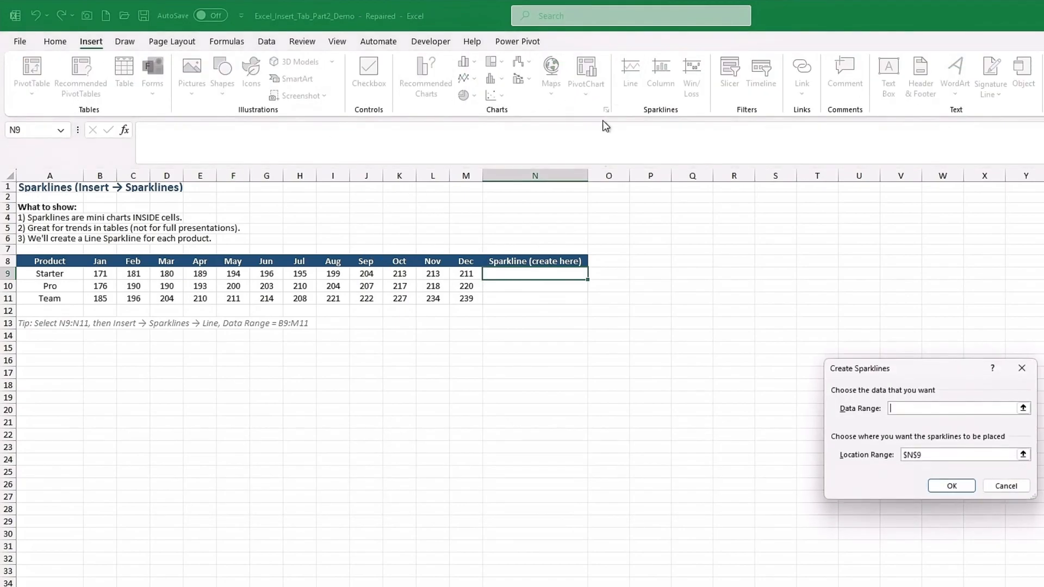
left_click_drag(470, 276, 114, 277)
left_click(949, 457)
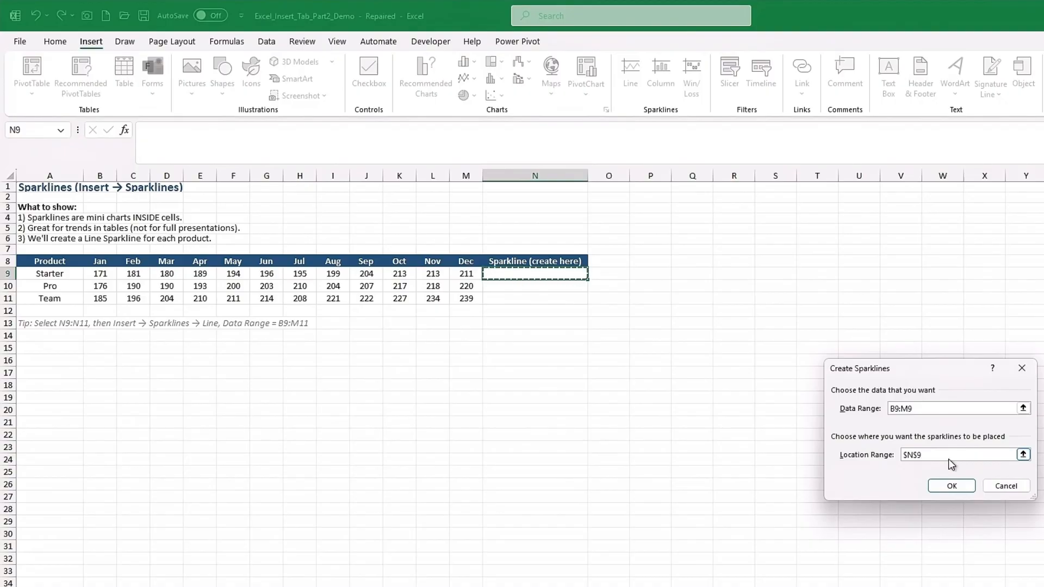
left_click(951, 485)
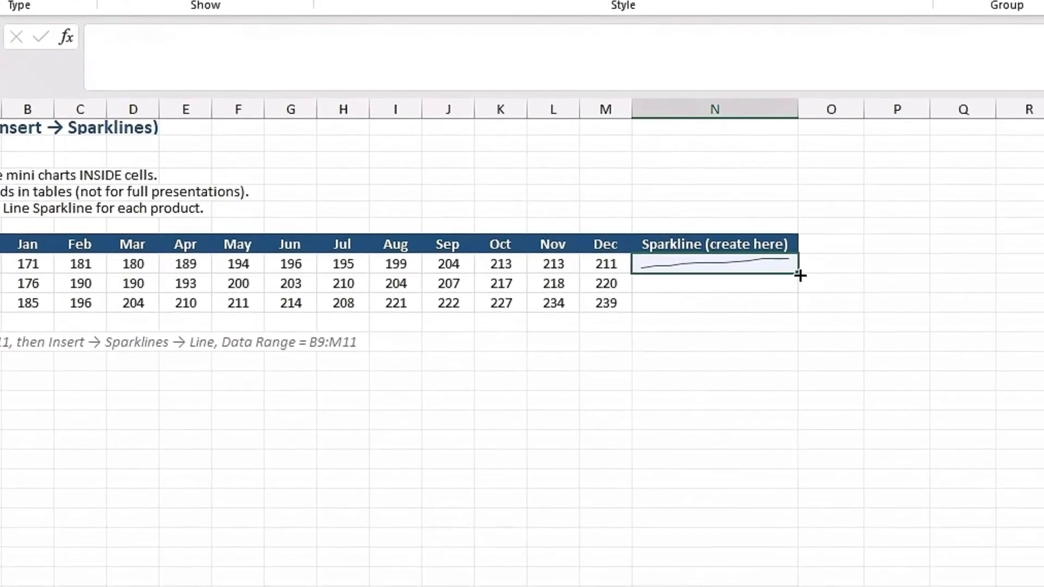
left_click_drag(598, 279, 595, 290)
left_click_drag(860, 290, 854, 309)
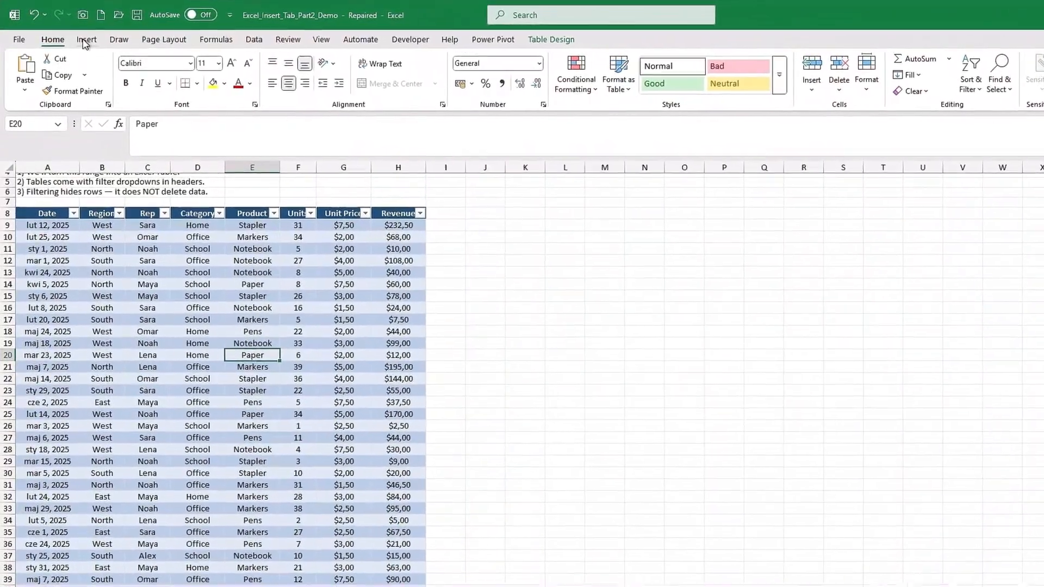
- Insert slicers for the Region and Category fields of the sales table
left_click(86, 40)
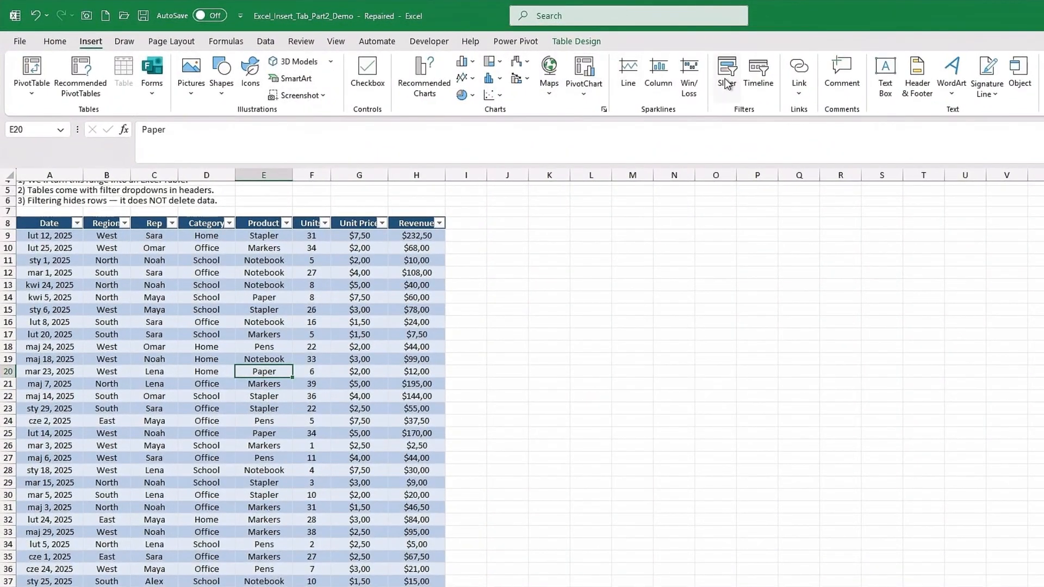
left_click(727, 84)
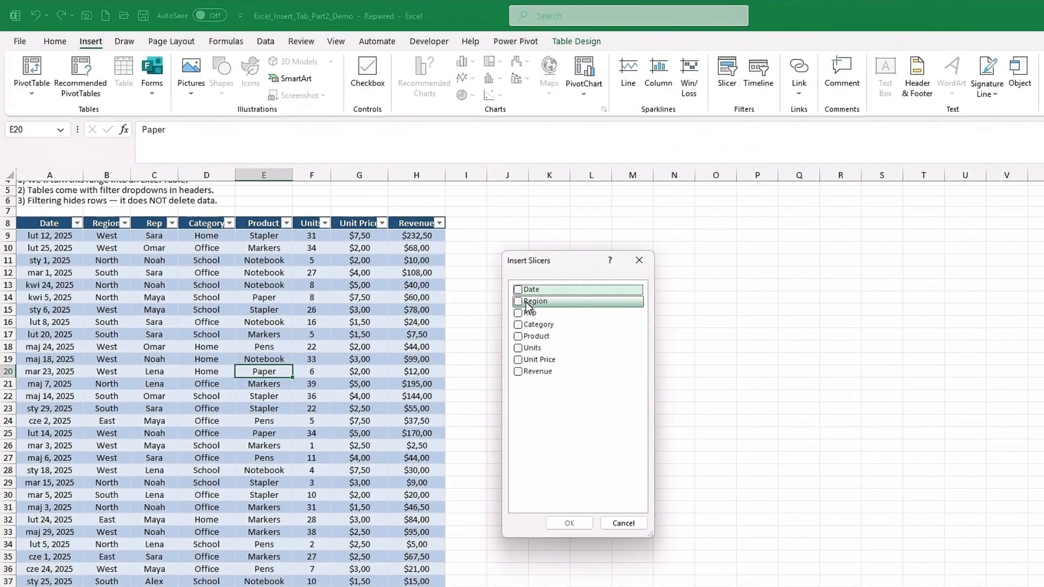
left_click(527, 302)
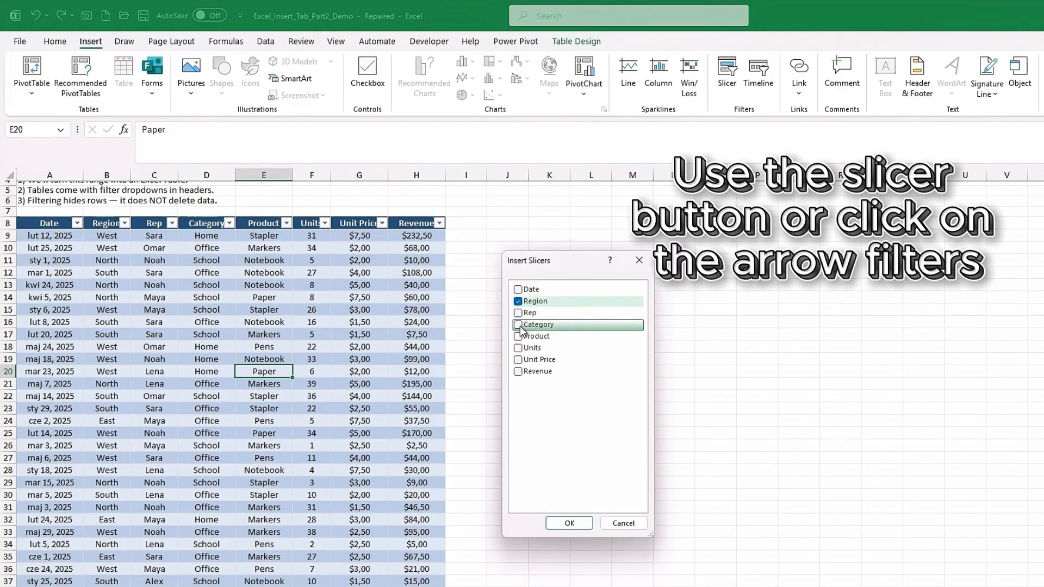
left_click(519, 326)
left_click(569, 523)
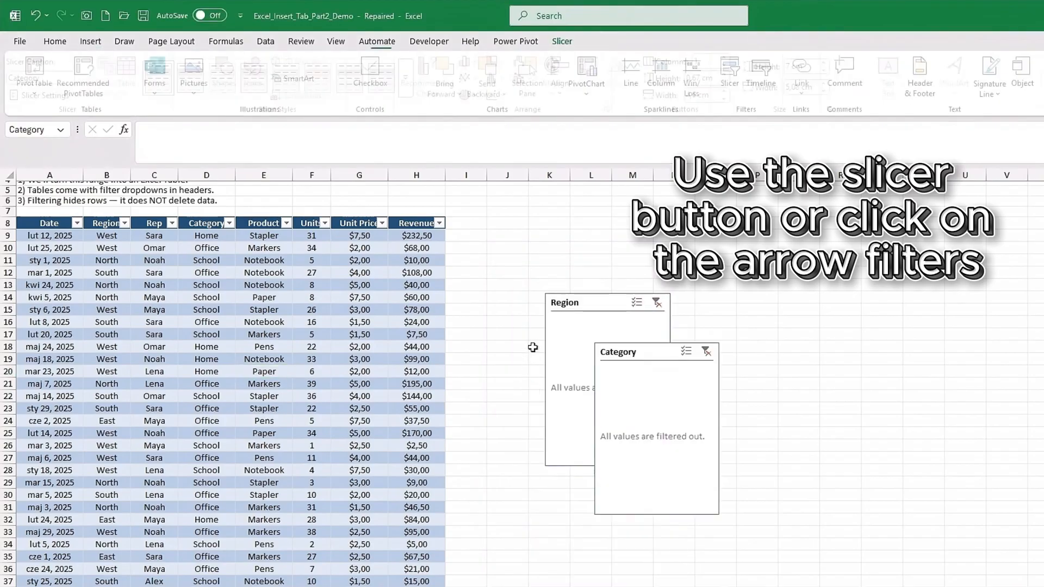
- Stack the two slicers beside the table and filter it to the North region and the Office category
left_click_drag(575, 299, 491, 224)
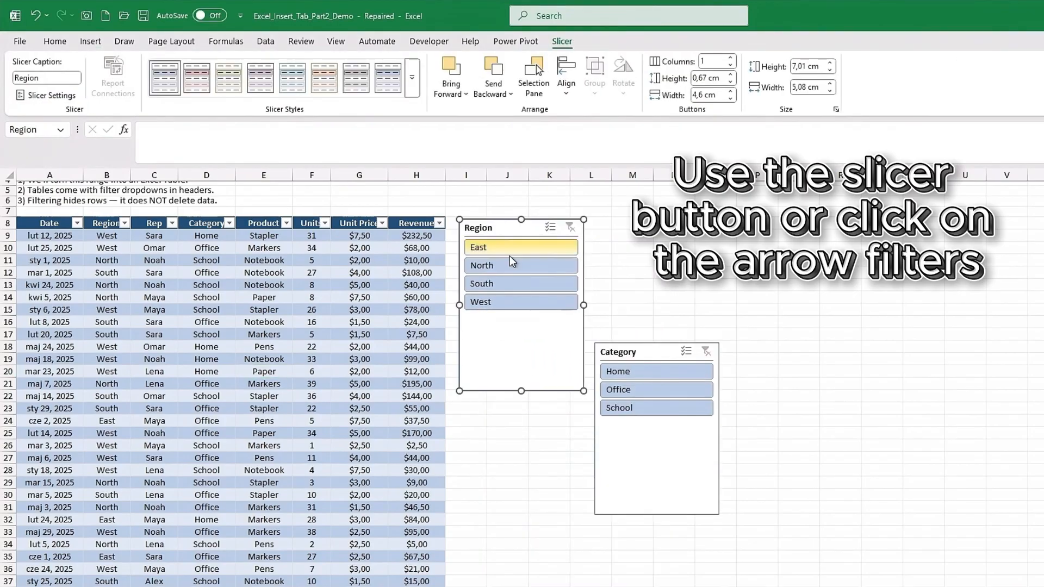
left_click_drag(634, 351, 497, 403)
left_click(482, 266)
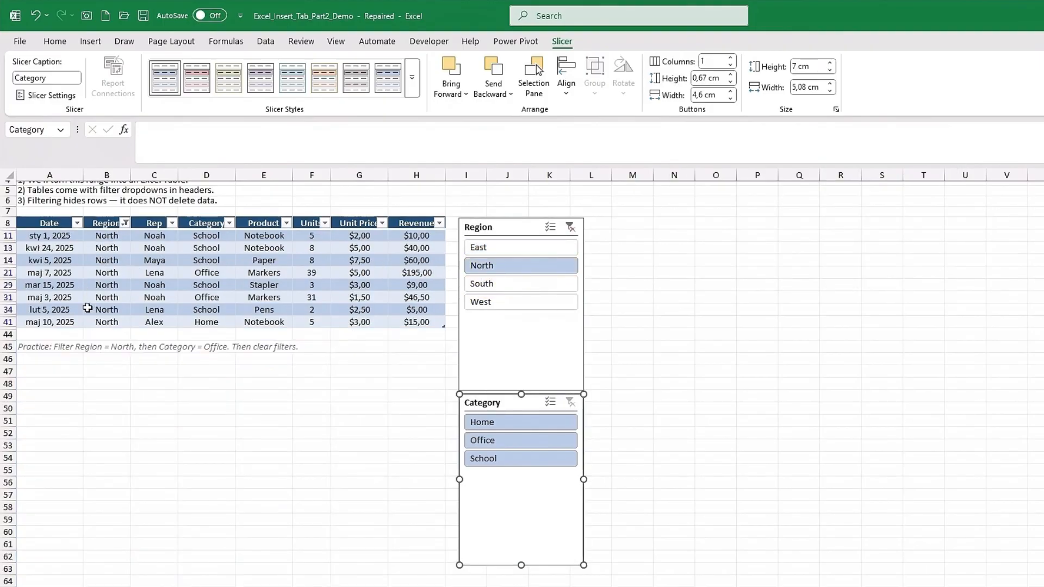
left_click(493, 439)
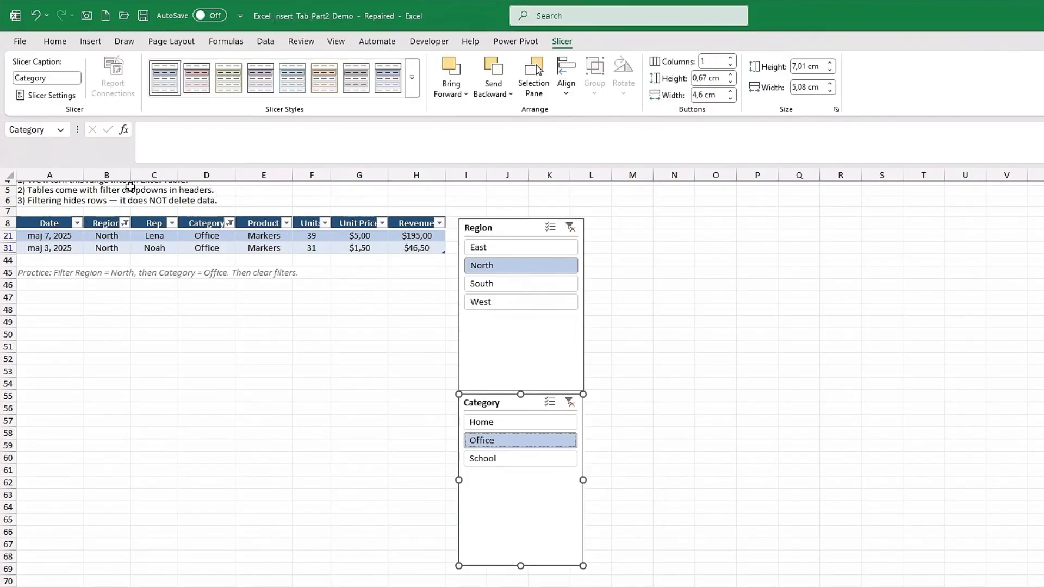
- Clear the filters from the table's Category and Region columns using their header filters
left_click(230, 223)
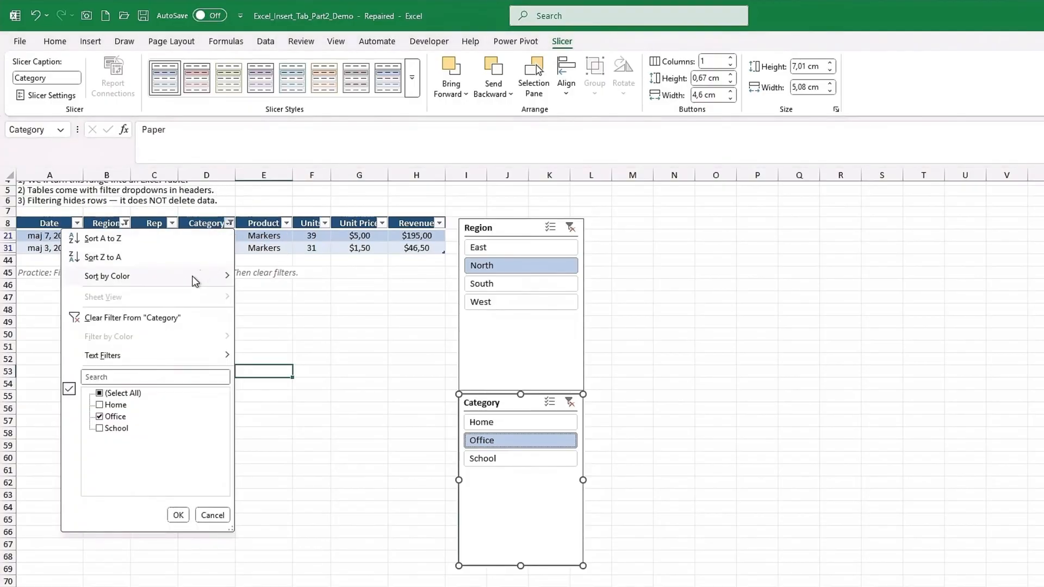
left_click(146, 323)
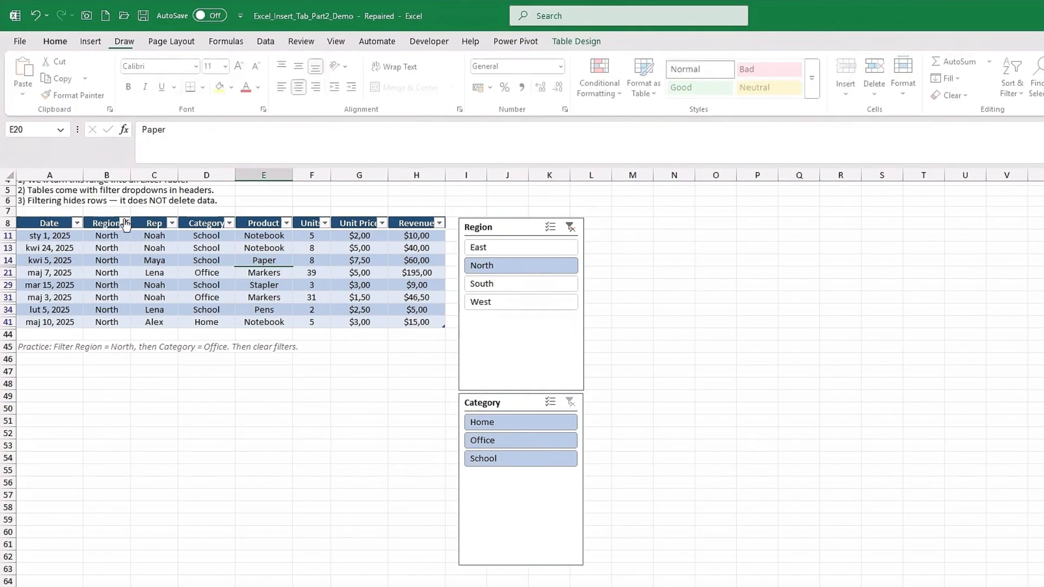
left_click(125, 223)
left_click(132, 320)
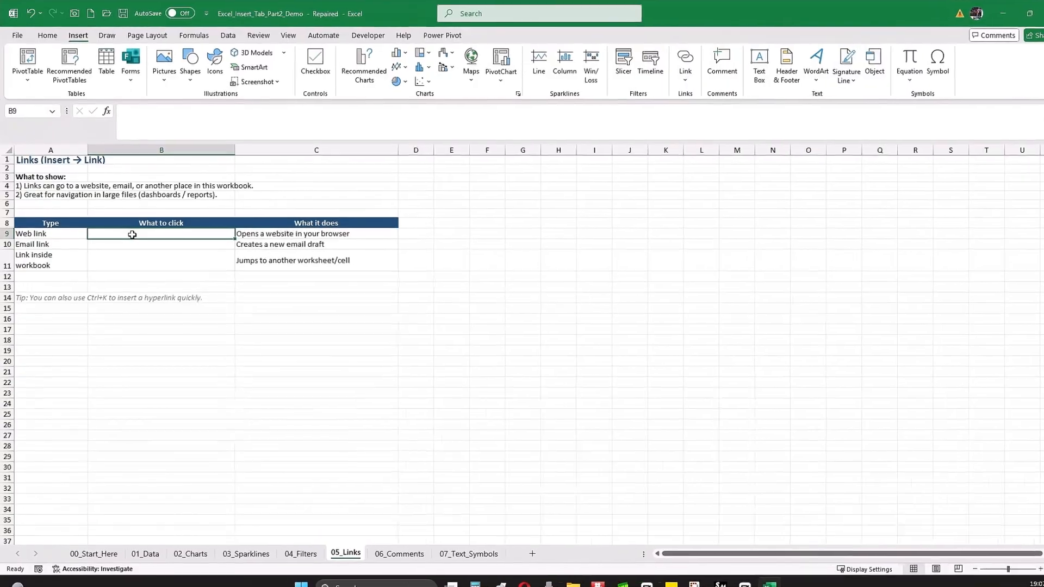
left_click(678, 70)
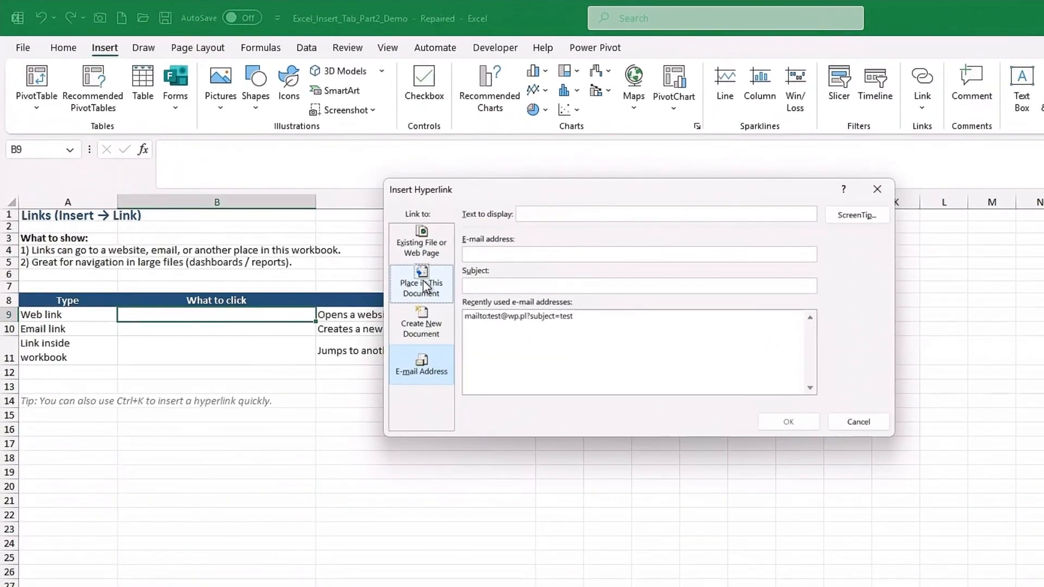
left_click(411, 233)
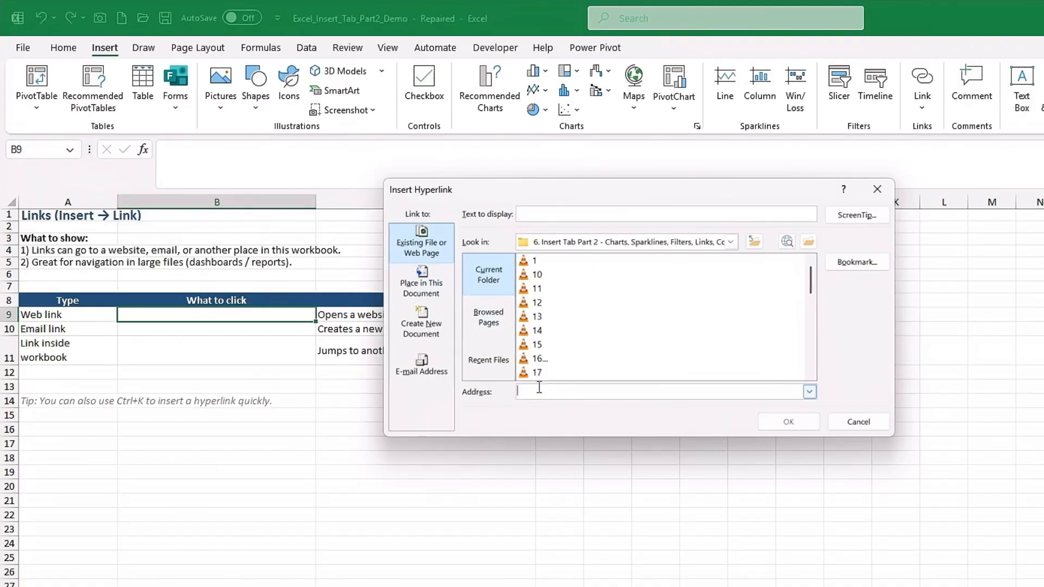
left_click(541, 389)
type("eeep")
key("BackSpace")
key("BackSpace")
key("BackSpace")
type("www.wp.pl")
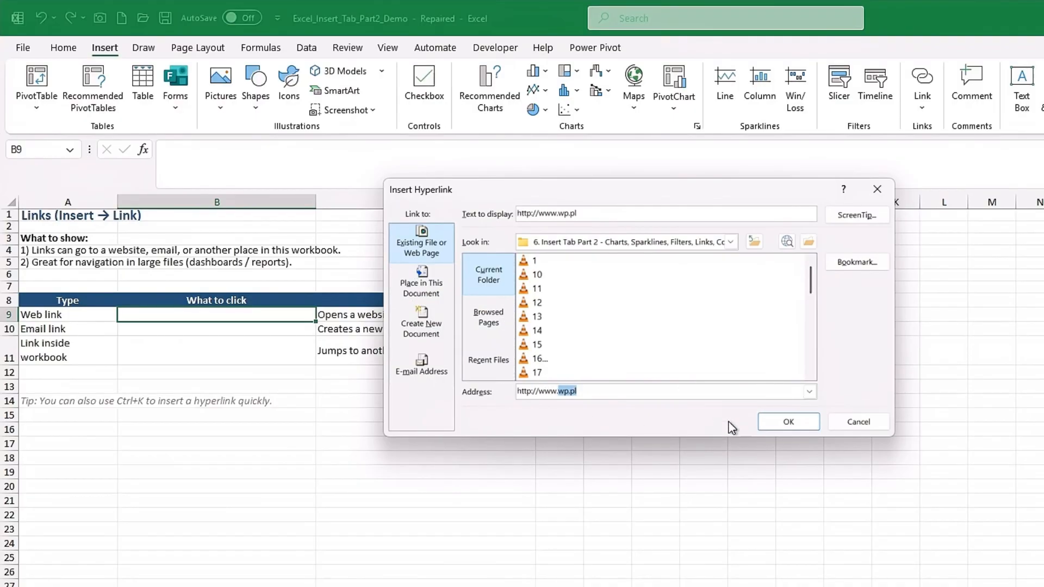
left_click(785, 422)
- Insert an email link in B10 with display text "test email", the recipient's e-mail address and subject "test"
left_click(165, 329)
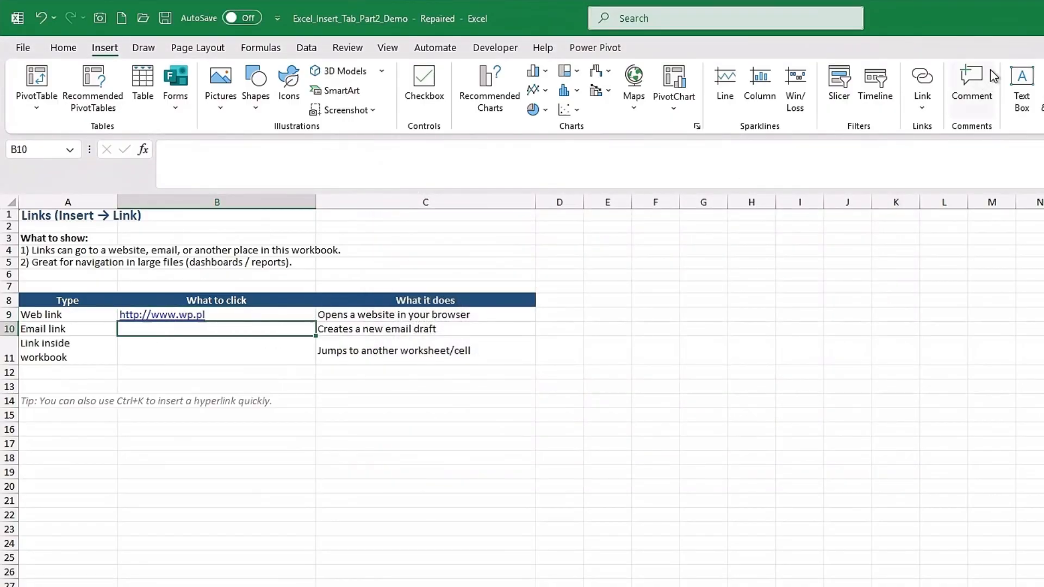
left_click(921, 79)
left_click(421, 365)
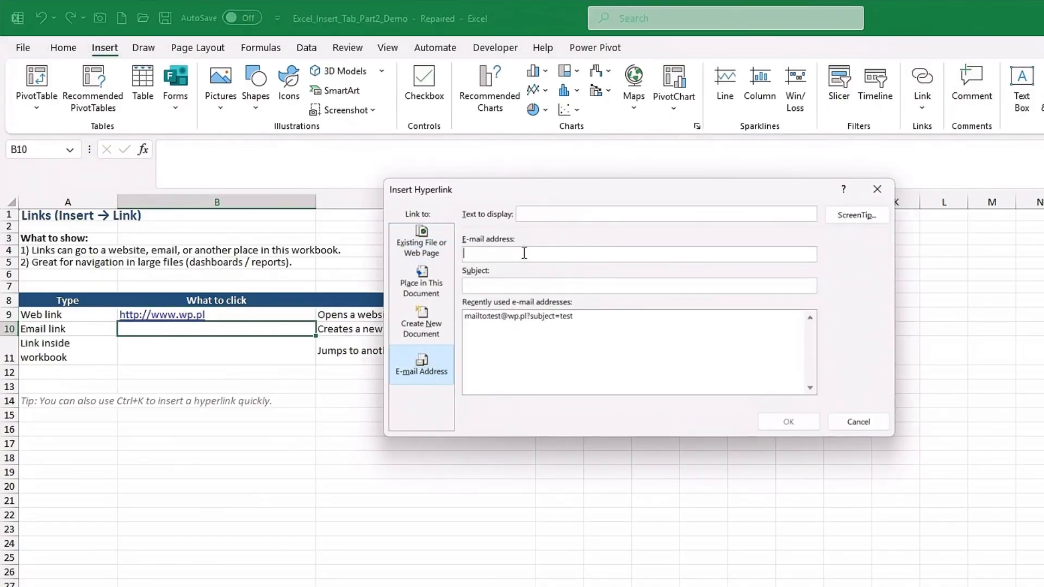
type("test email")
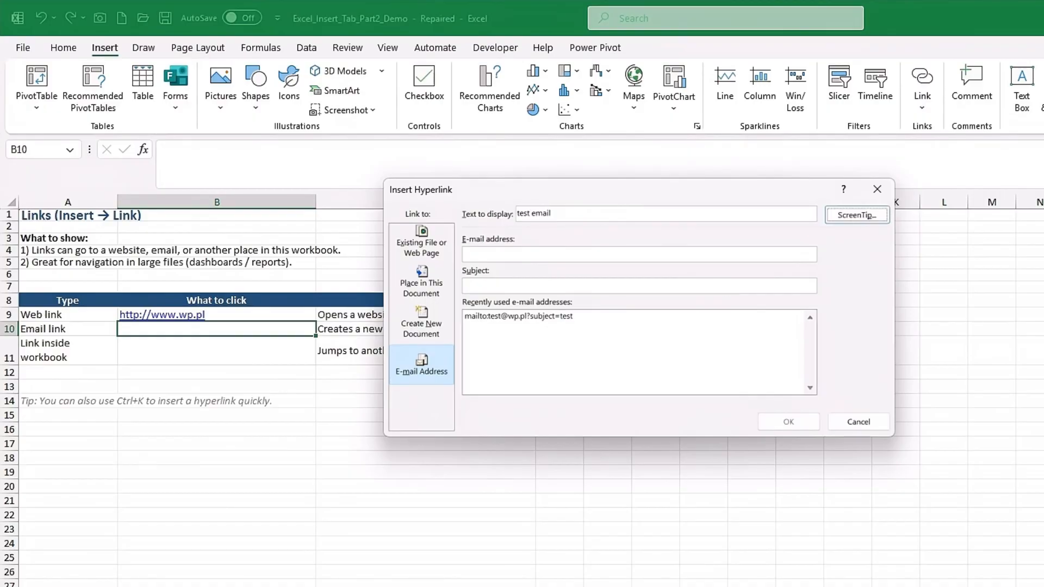
left_click(516, 255)
type("test@wp.pl")
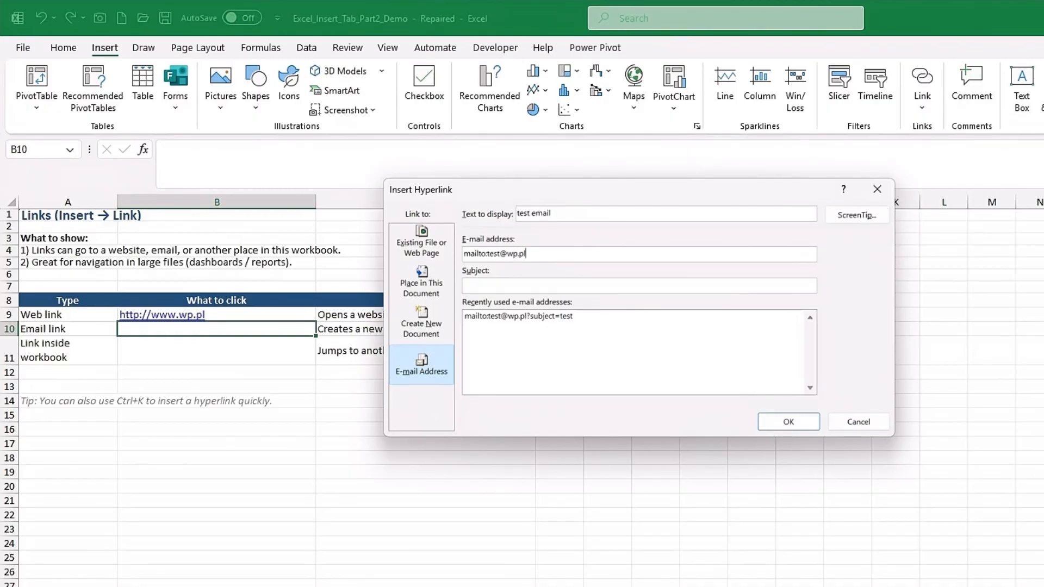
type("test")
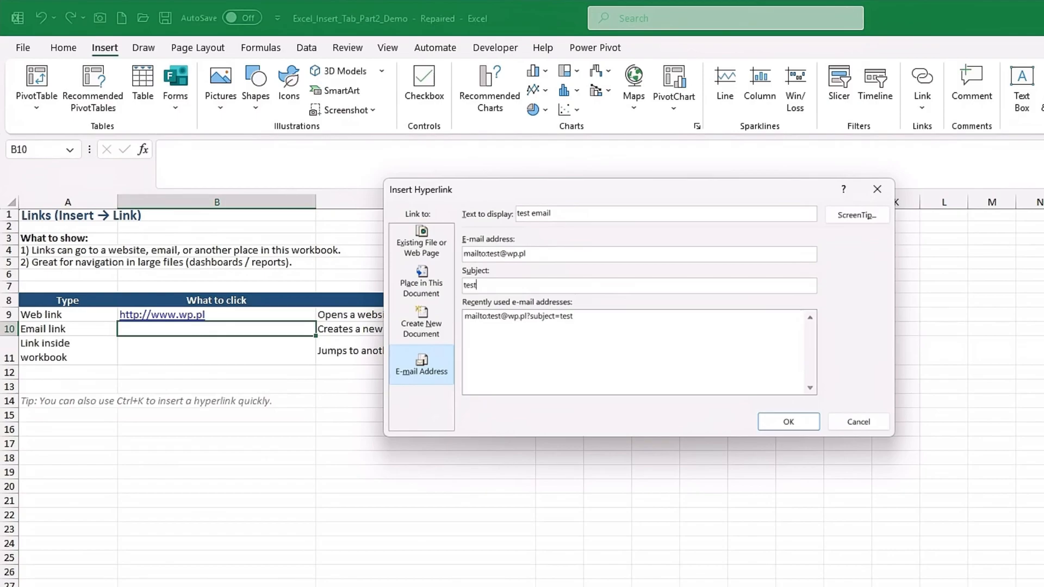
left_click(769, 422)
- Insert a link in B11 to cell A1 of the 02_Charts sheet and follow it
left_click(187, 354)
left_click(922, 82)
left_click(422, 281)
left_click(513, 329)
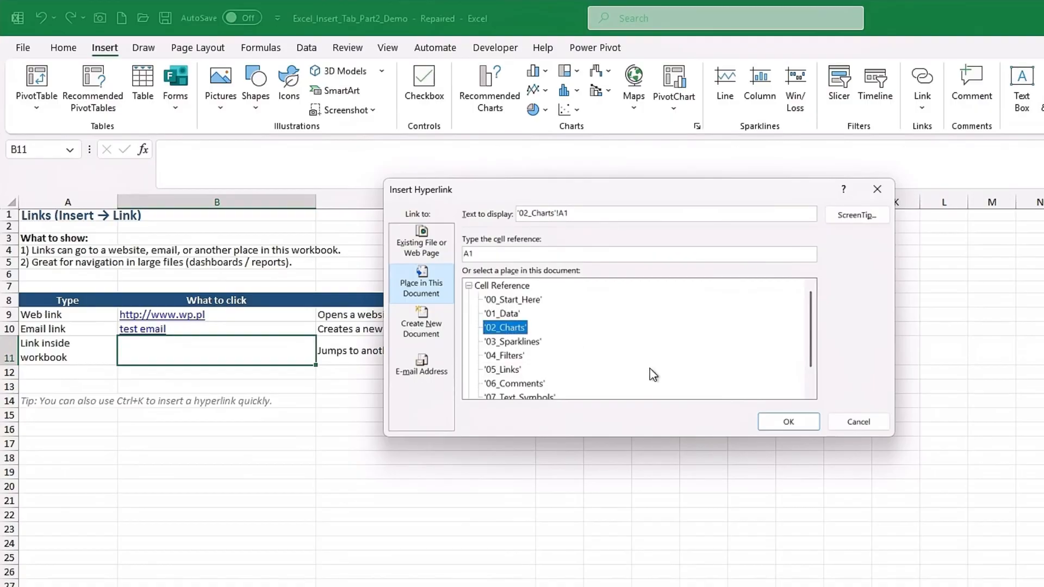
left_click(788, 422)
left_click(167, 351)
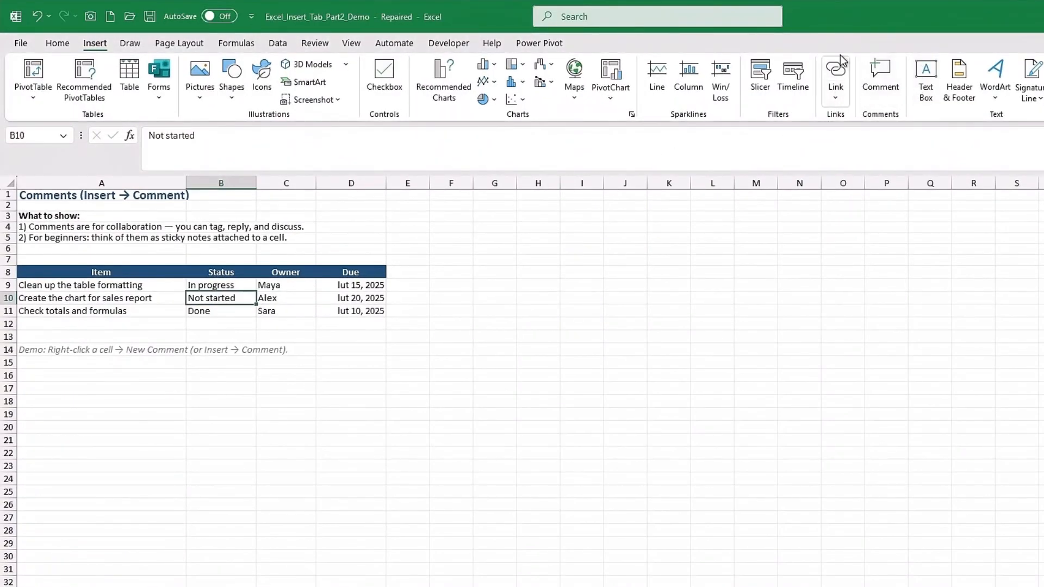
- Post the comment "Test 😃" on cell B10, the Not started status
right_click(208, 296)
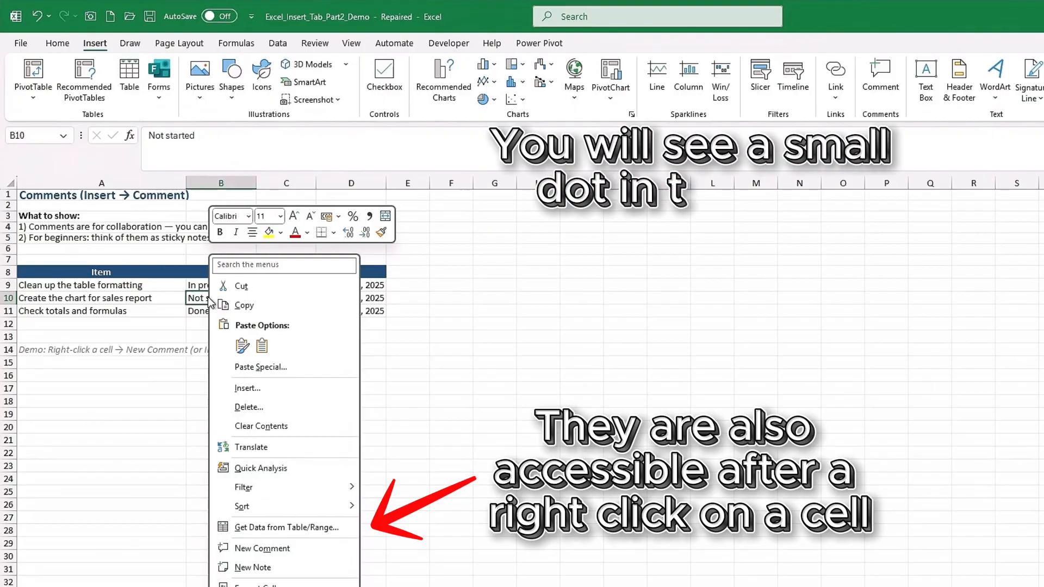
left_click(260, 549)
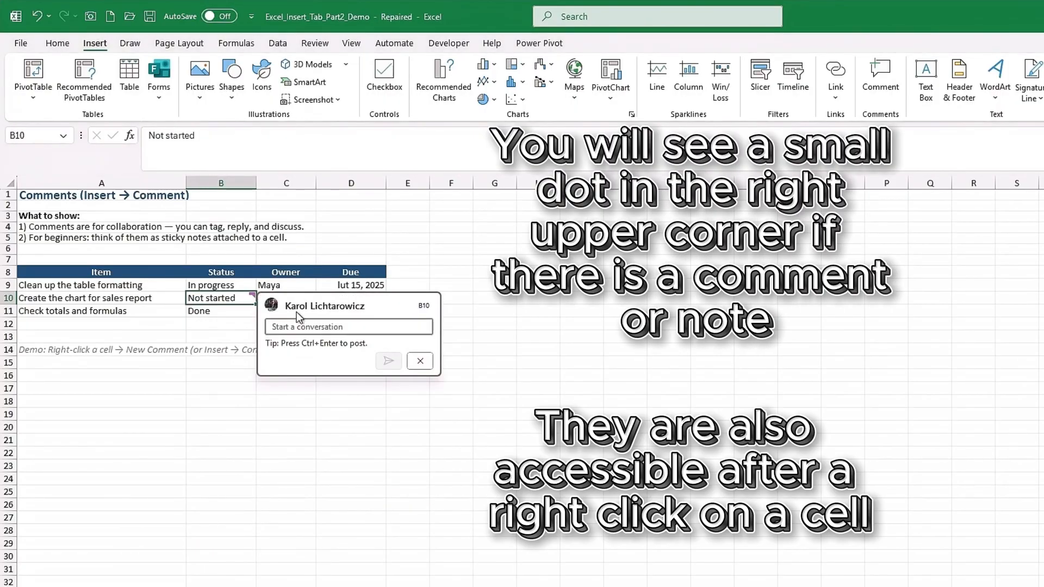
type("Test ")
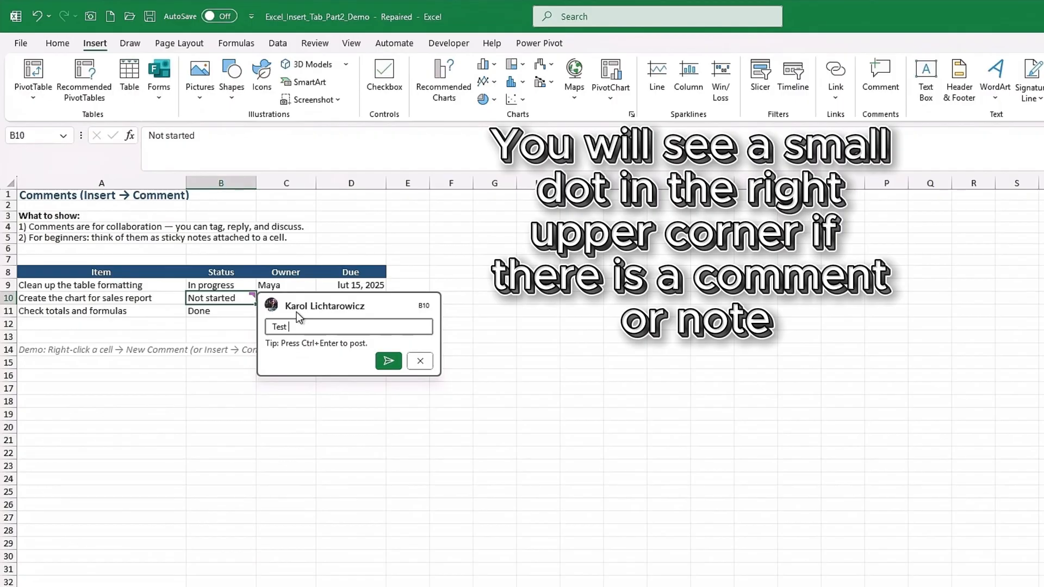
type("😃")
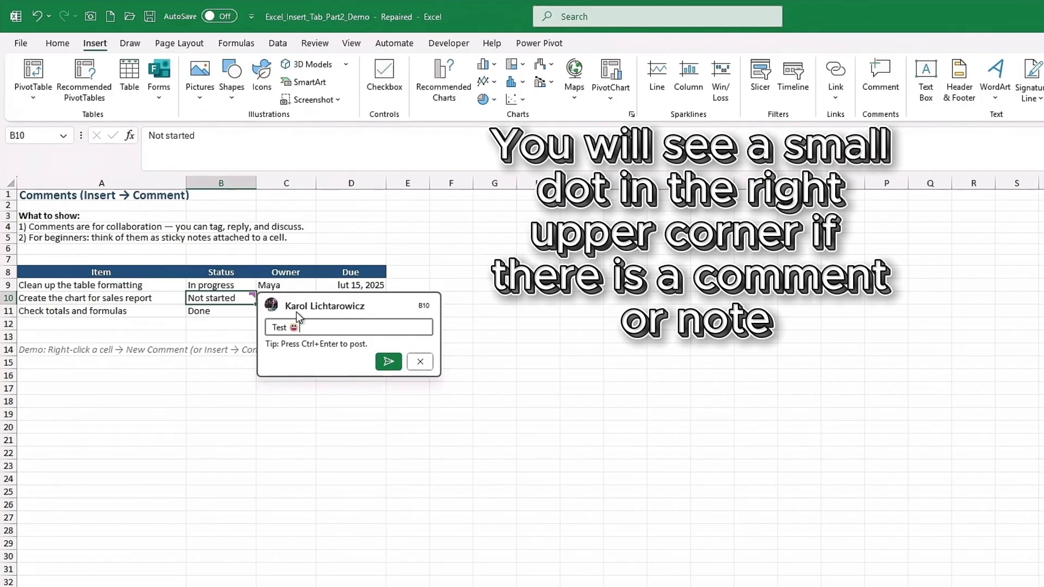
left_click(388, 361)
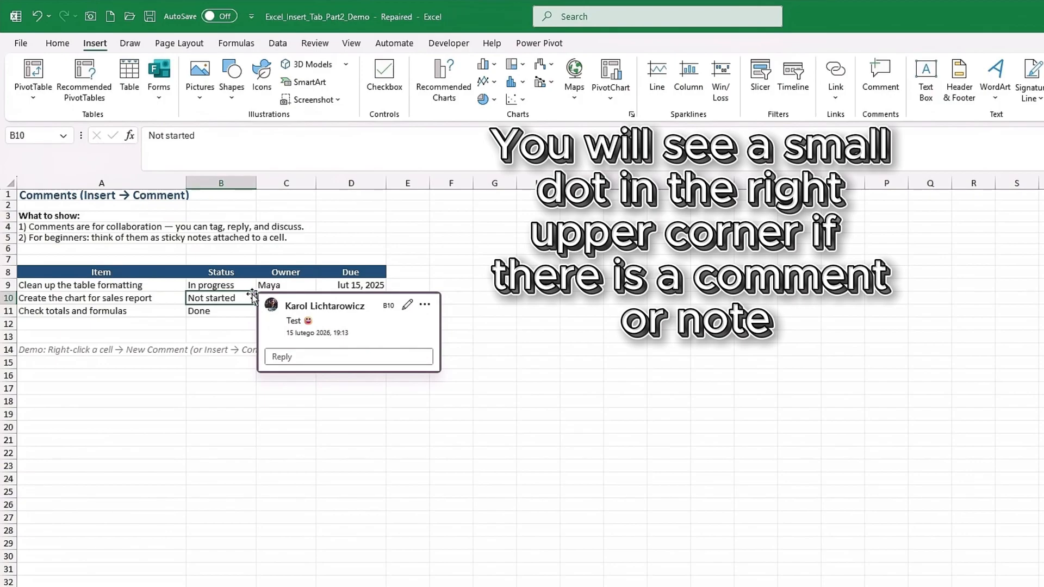
- Add the note "test :D" to the Owner cell C10, and view the note and the neighbouring comment
right_click(275, 298)
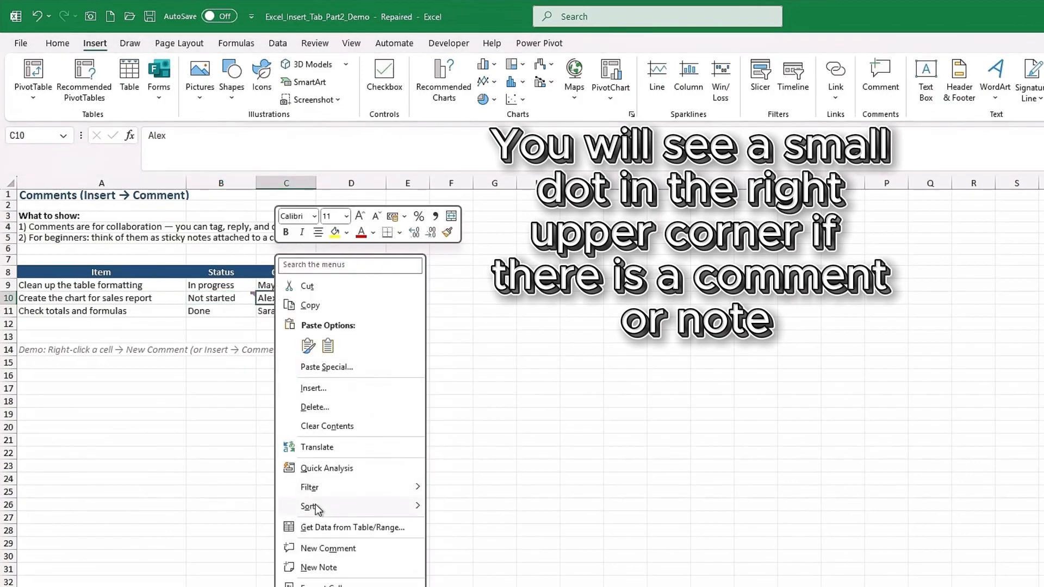
left_click(317, 566)
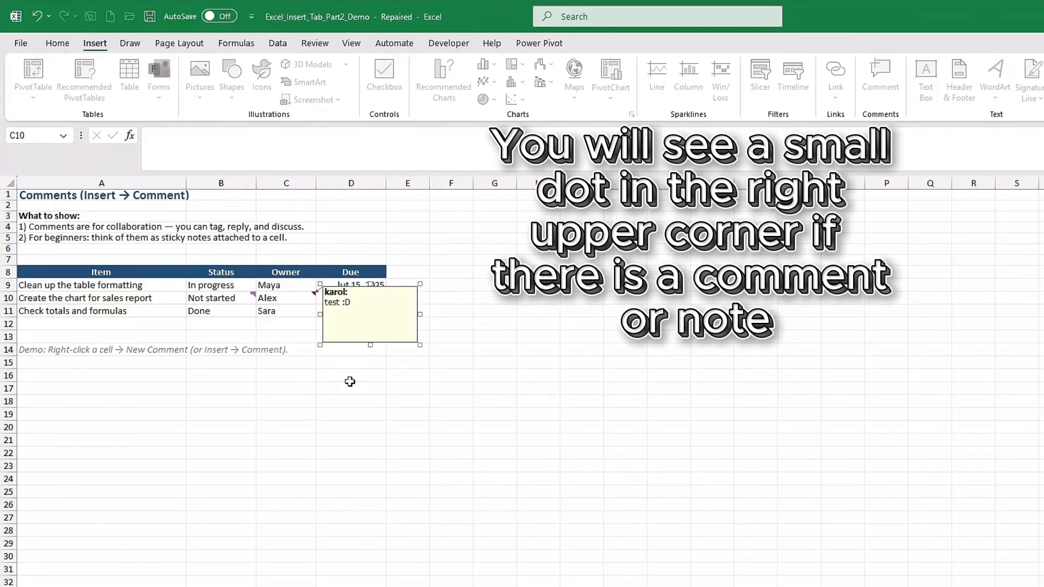
left_click(350, 382)
mouse_move(312, 297)
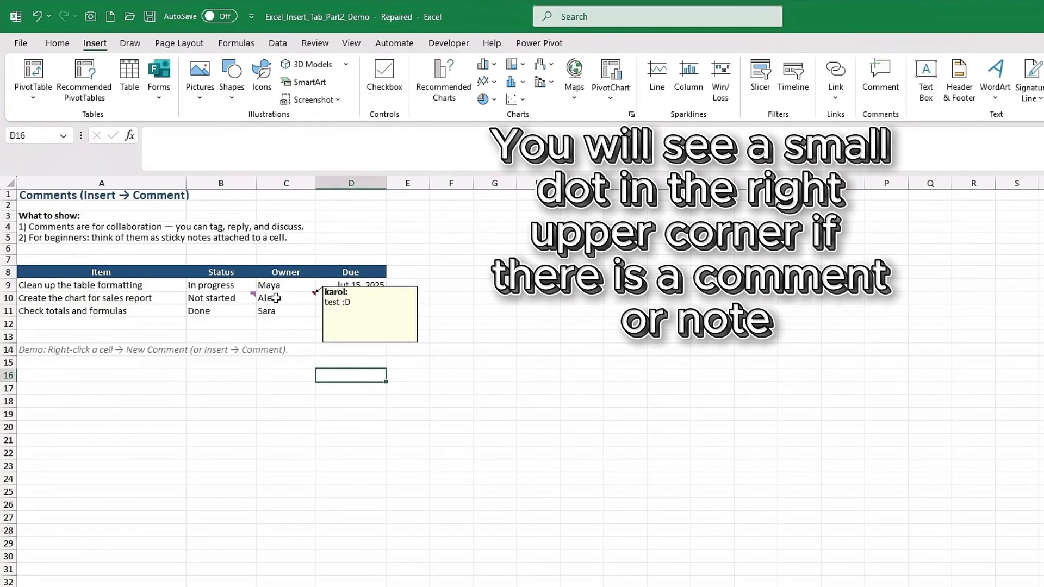
mouse_move(249, 300)
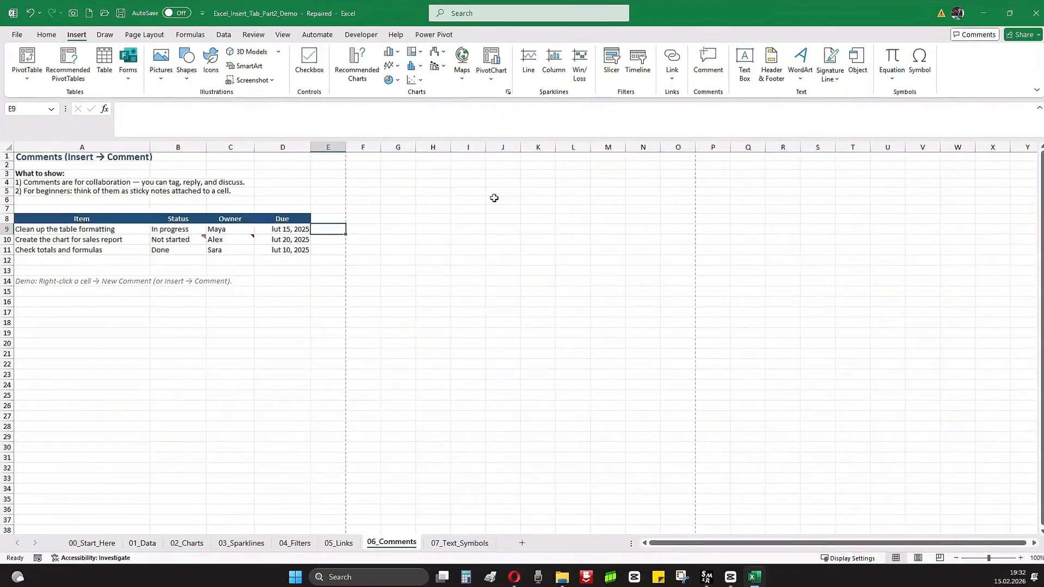
- Draw a text box beside the task table, covering about columns E to I and rows 7 to 14, containing "Text test"
left_click(767, 75)
left_click_drag(326, 212, 477, 290)
type("Text test")
left_click(367, 329)
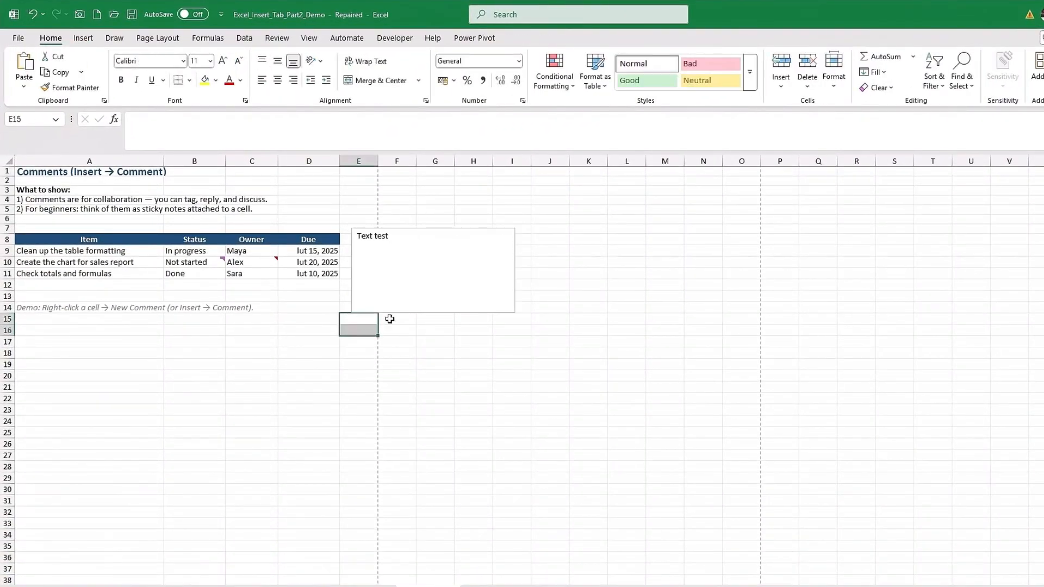
- Add the page header "test" in the center section and return the sheet to Normal view
left_click(83, 38)
left_click(842, 71)
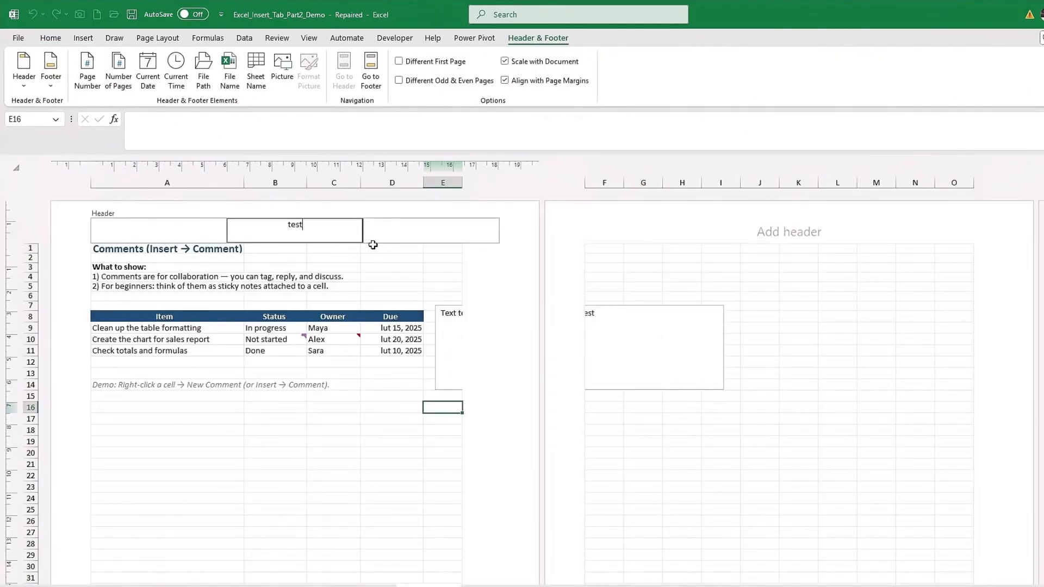
left_click(50, 38)
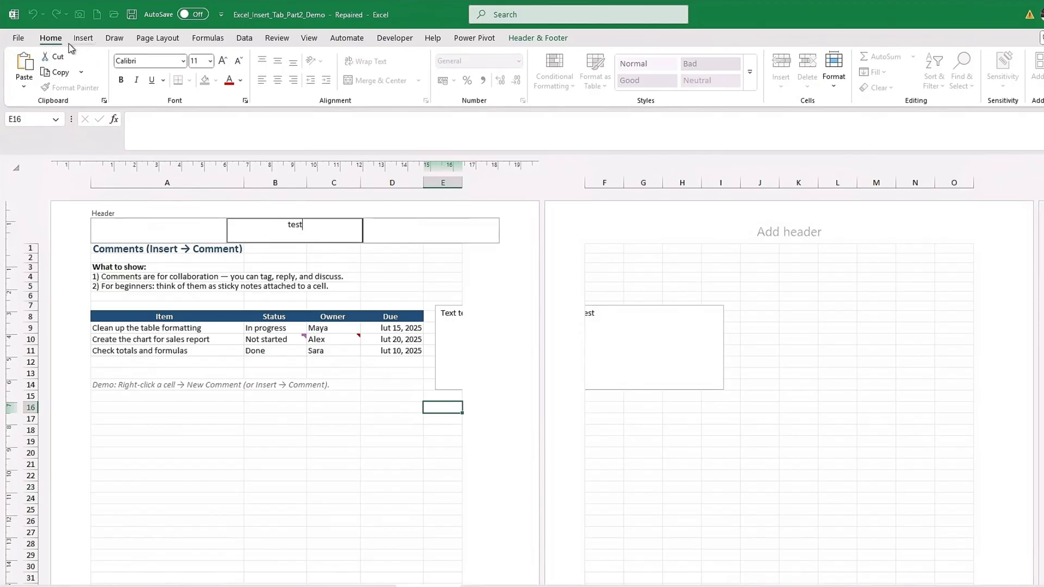
left_click(83, 38)
left_click(395, 384)
left_click(308, 38)
left_click(182, 71)
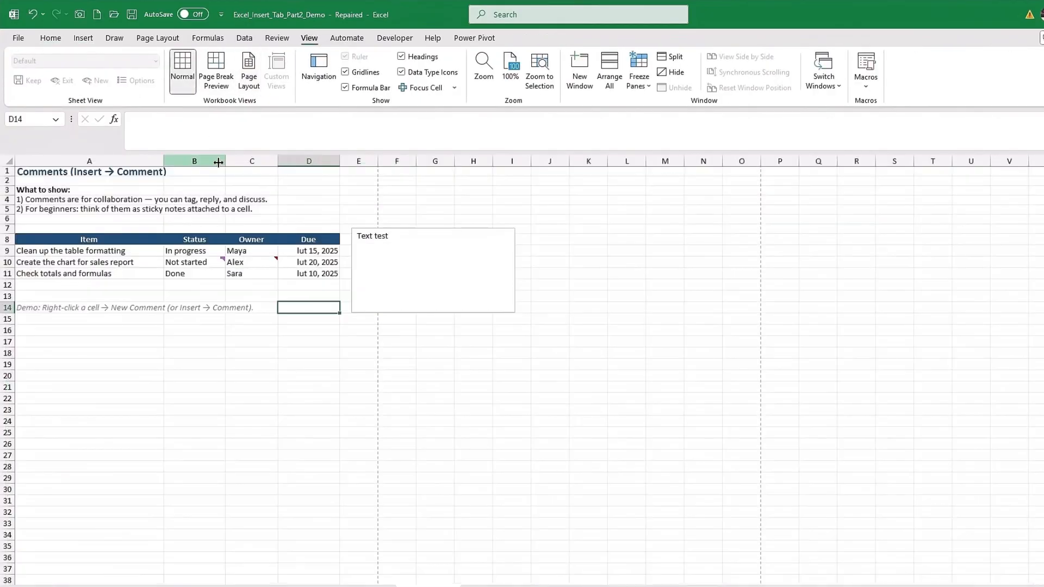
- Insert black WordArt reading "test" and place it just below the text box
left_click(343, 334)
left_click(83, 38)
left_click(877, 79)
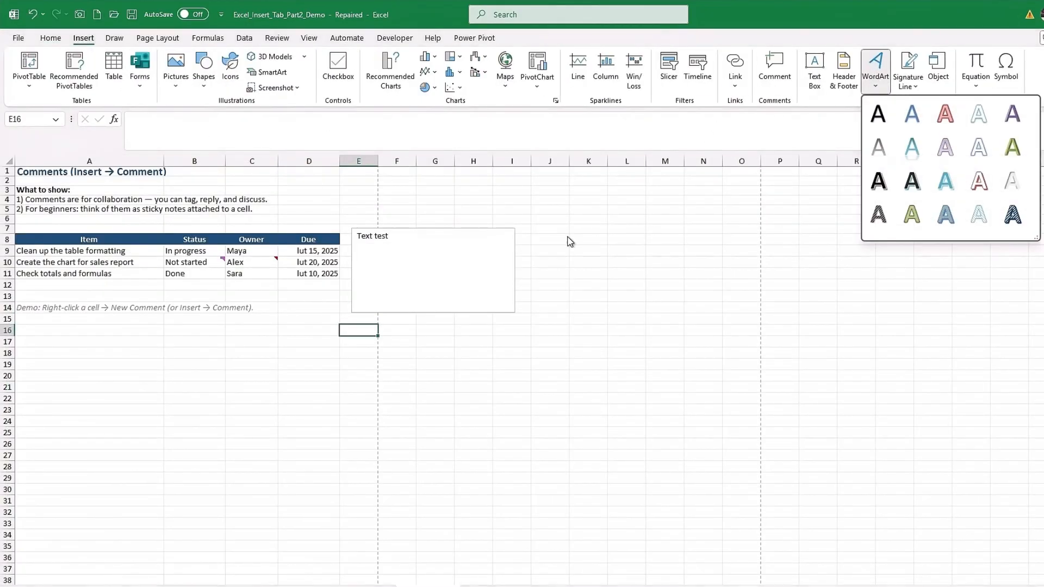
left_click(913, 113)
left_click_drag(473, 339, 392, 311)
double_click(411, 348)
type("test")
key("Delete")
key("Delete")
key("Delete")
key("Delete")
key("Delete")
key("Delete")
key("Delete")
key("Delete")
key("Delete")
key("Delete")
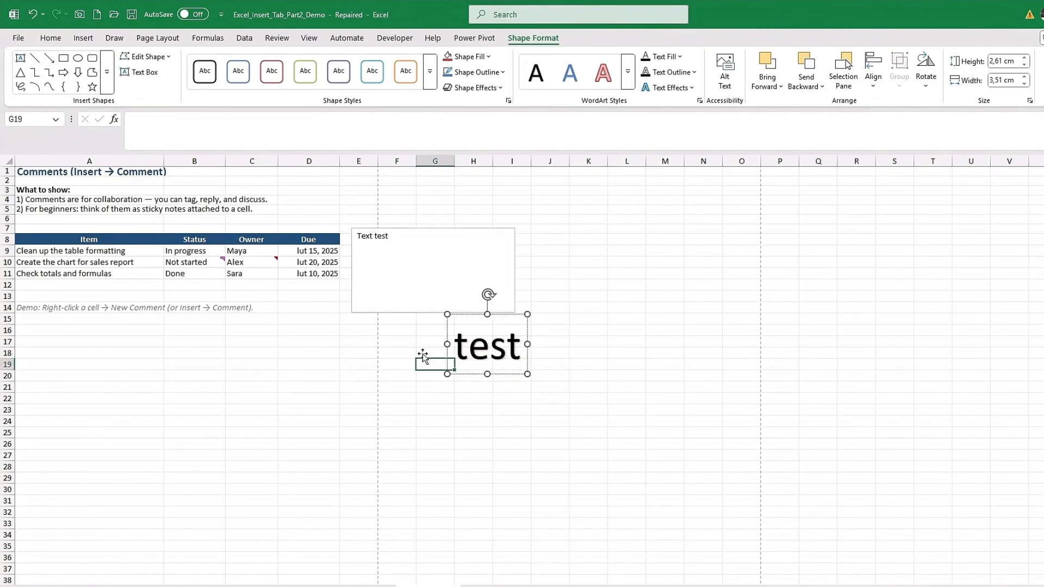
left_click_drag(478, 316, 385, 316)
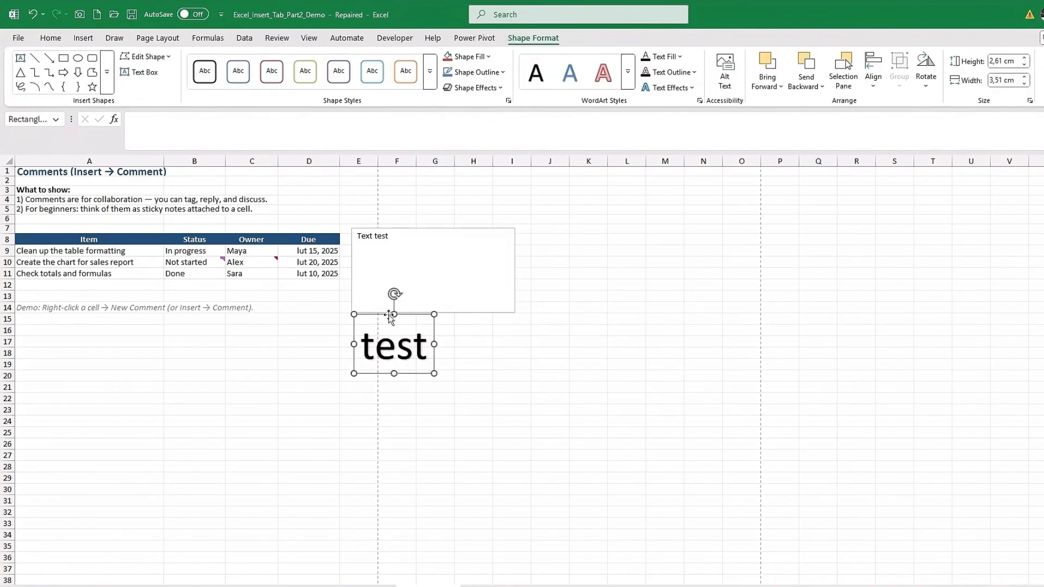
- Insert a signature line with the suggested signer's name and place it below the WordArt
left_click(83, 39)
left_click(908, 70)
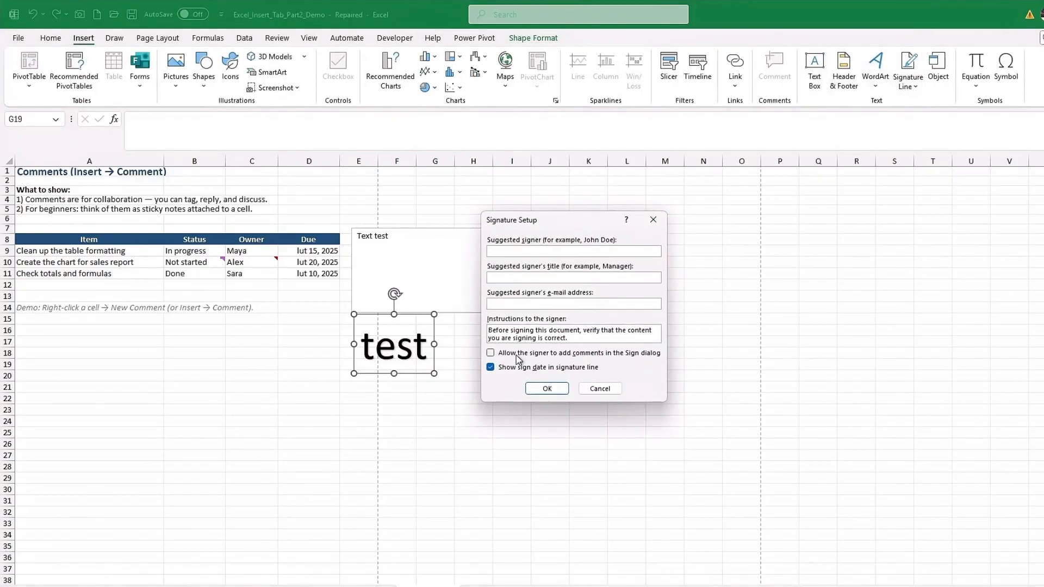
left_click(546, 388)
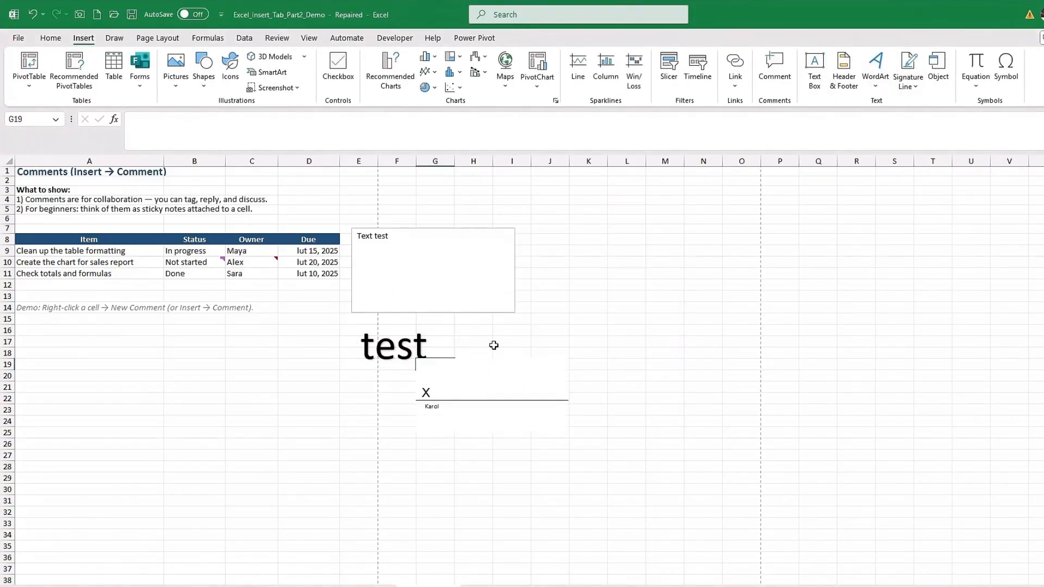
left_click_drag(459, 366, 404, 391)
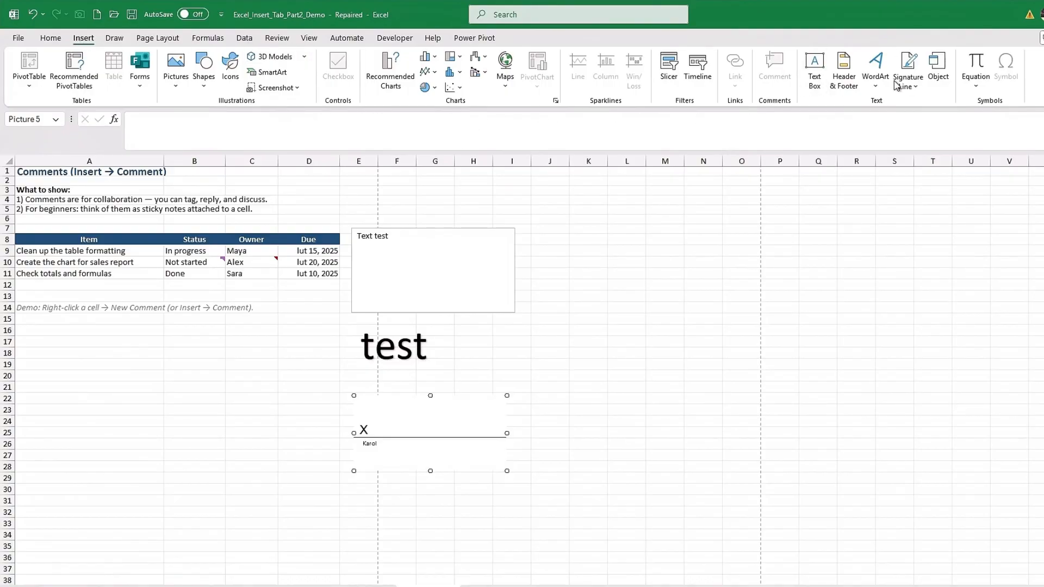
left_click(938, 68)
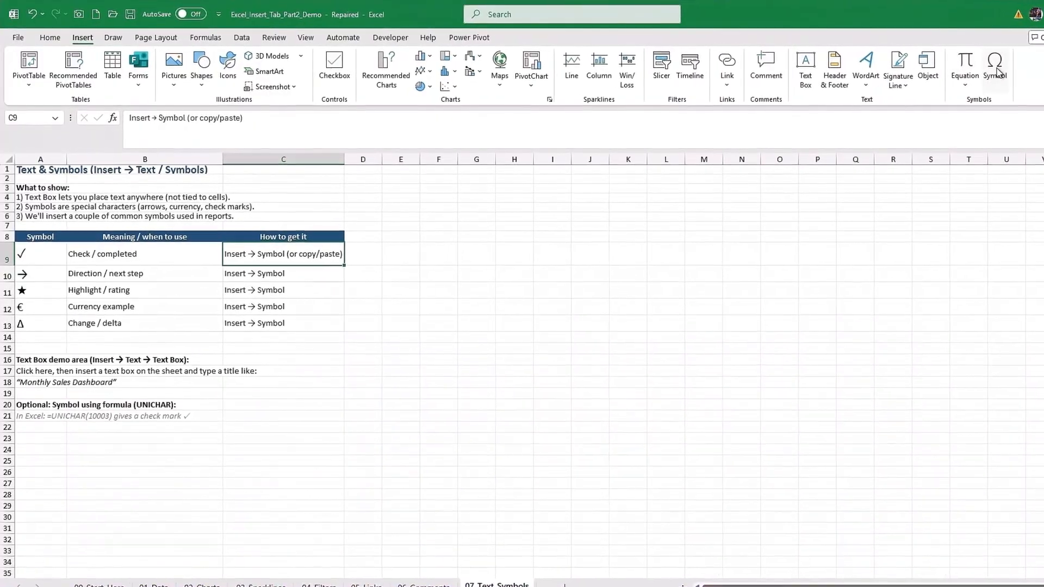
- Browse the available symbols, including the Currency Symbols and Cyrillic subsets, and close the Symbol dialog without inserting any
left_click(1005, 68)
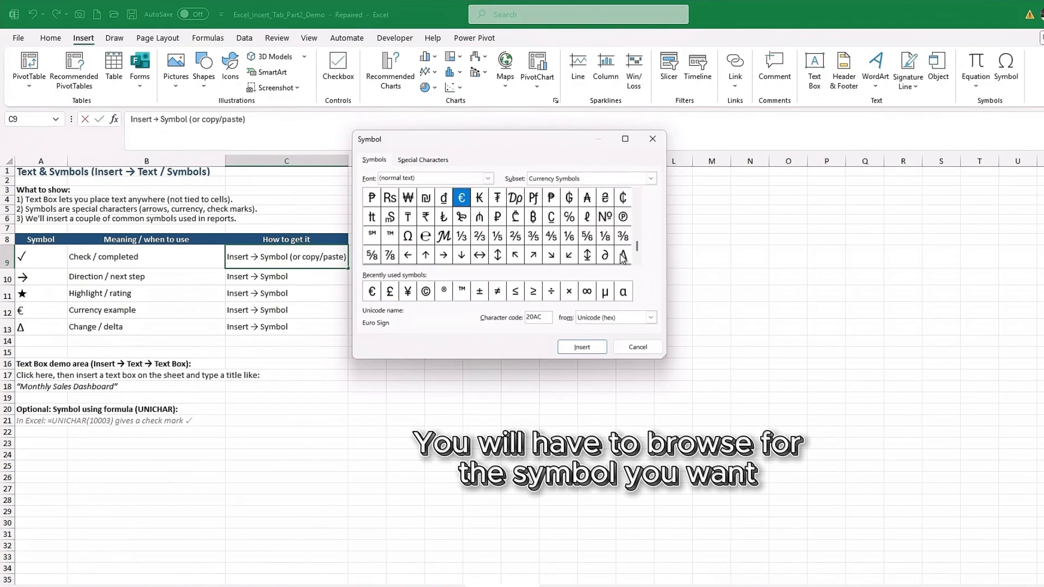
left_click_drag(636, 246, 636, 242)
left_click(636, 193)
left_click(637, 193)
left_click(636, 193)
left_click(636, 193)
left_click(637, 193)
left_click(636, 193)
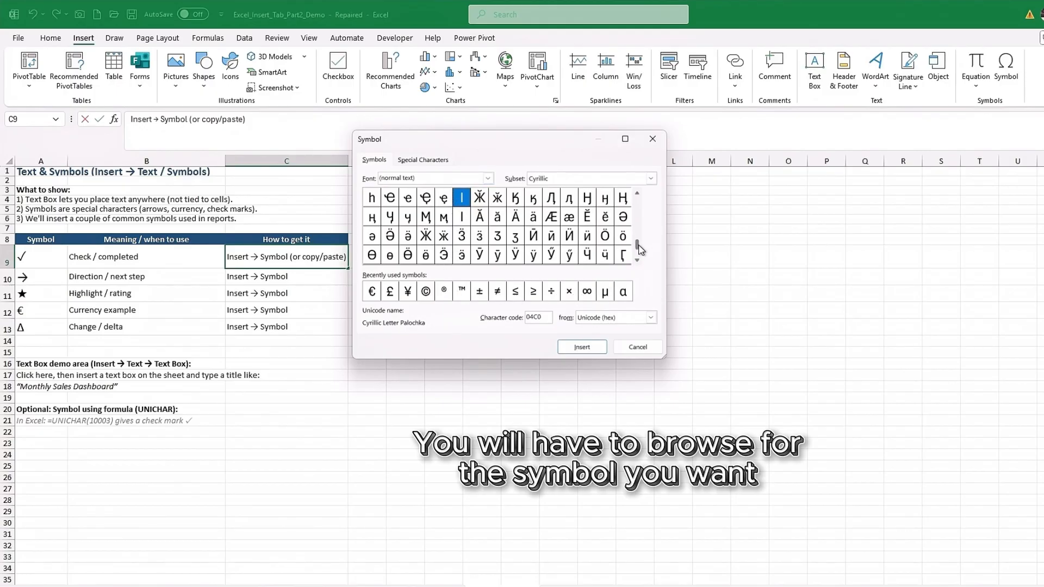
left_click_drag(636, 260, 636, 260)
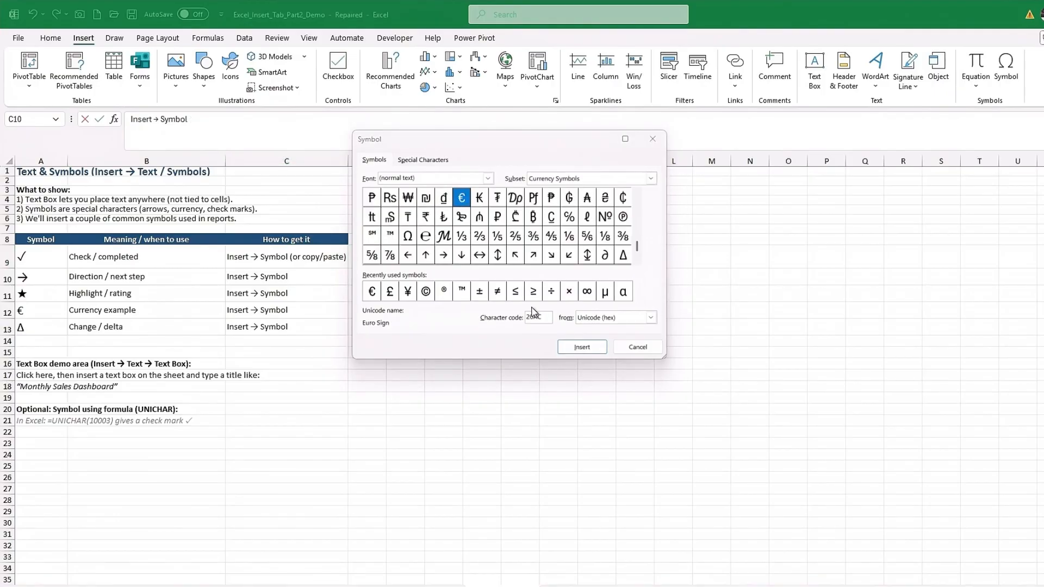
left_click(652, 139)
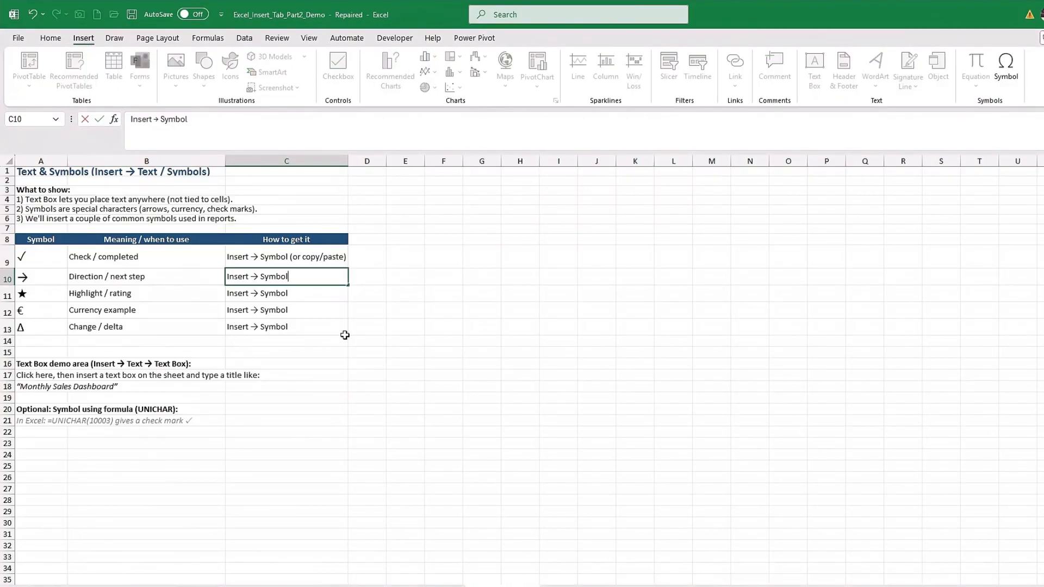
left_click(375, 306)
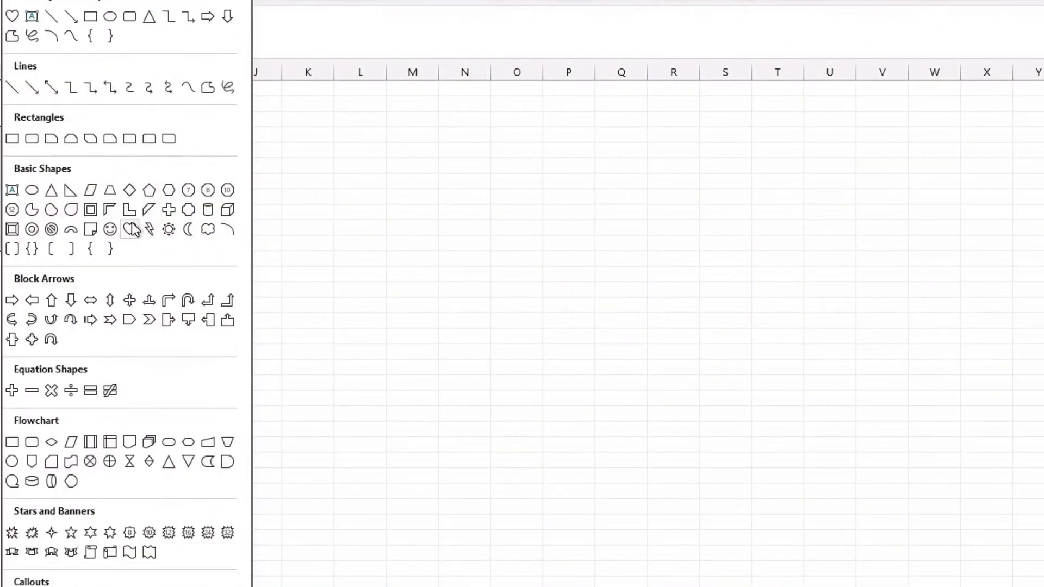
- Draw a large heart shape spanning about columns K to R and fill it red
left_click(131, 229)
mouse_move(282, 199)
left_mouse_down()
mouse_move(582, 433)
mouse_move(657, 472)
left_mouse_up()
left_click(358, 0)
left_click(378, 202)
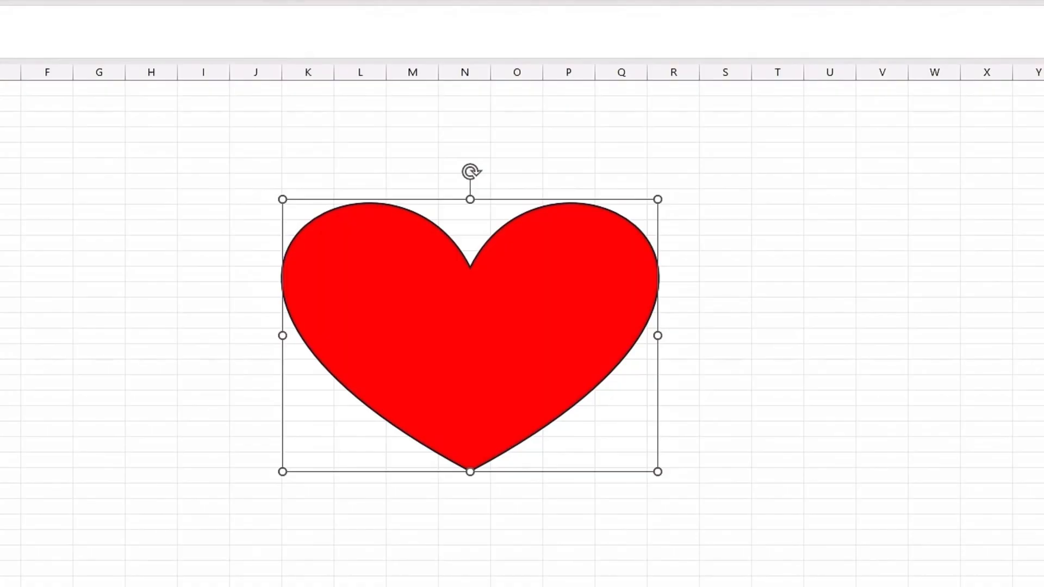
- Handwrite "SEE YOU SOO" in dark red ink above the heart
mouse_move(373, 105)
left_mouse_down()
mouse_move(324, 154)
mouse_move(416, 156)
left_mouse_up()
left_click_drag(385, 129, 435, 110)
mouse_move(431, 125)
left_mouse_down()
mouse_move(463, 164)
mouse_move(459, 135)
left_mouse_up()
mouse_move(436, 118)
left_mouse_down()
mouse_move(478, 116)
mouse_move(524, 146)
left_mouse_up()
mouse_move(534, 122)
left_mouse_down()
mouse_move(514, 168)
mouse_move(566, 126)
mouse_move(647, 107)
left_mouse_up()
left_click_drag(462, 184, 435, 209)
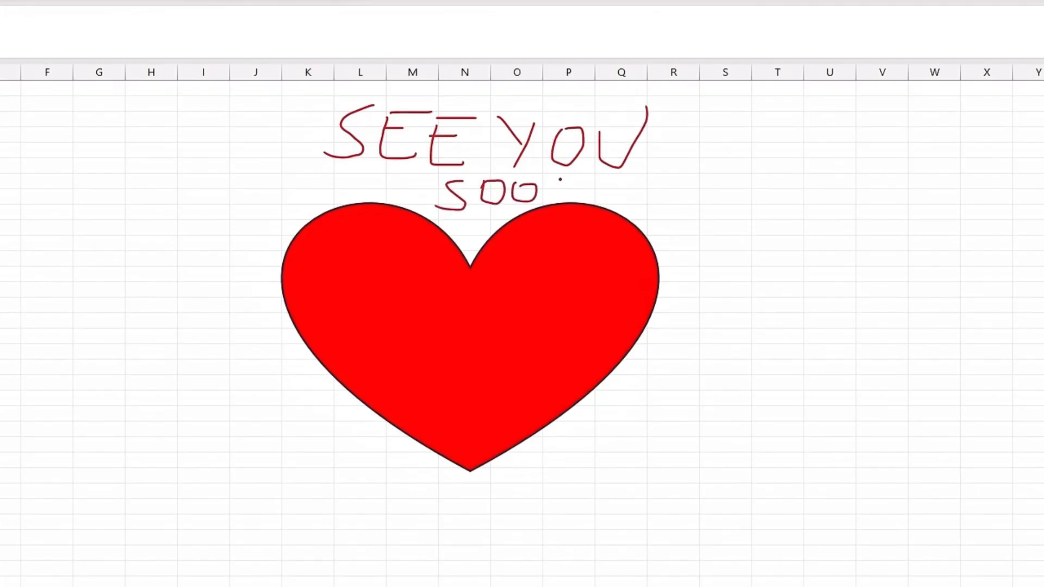